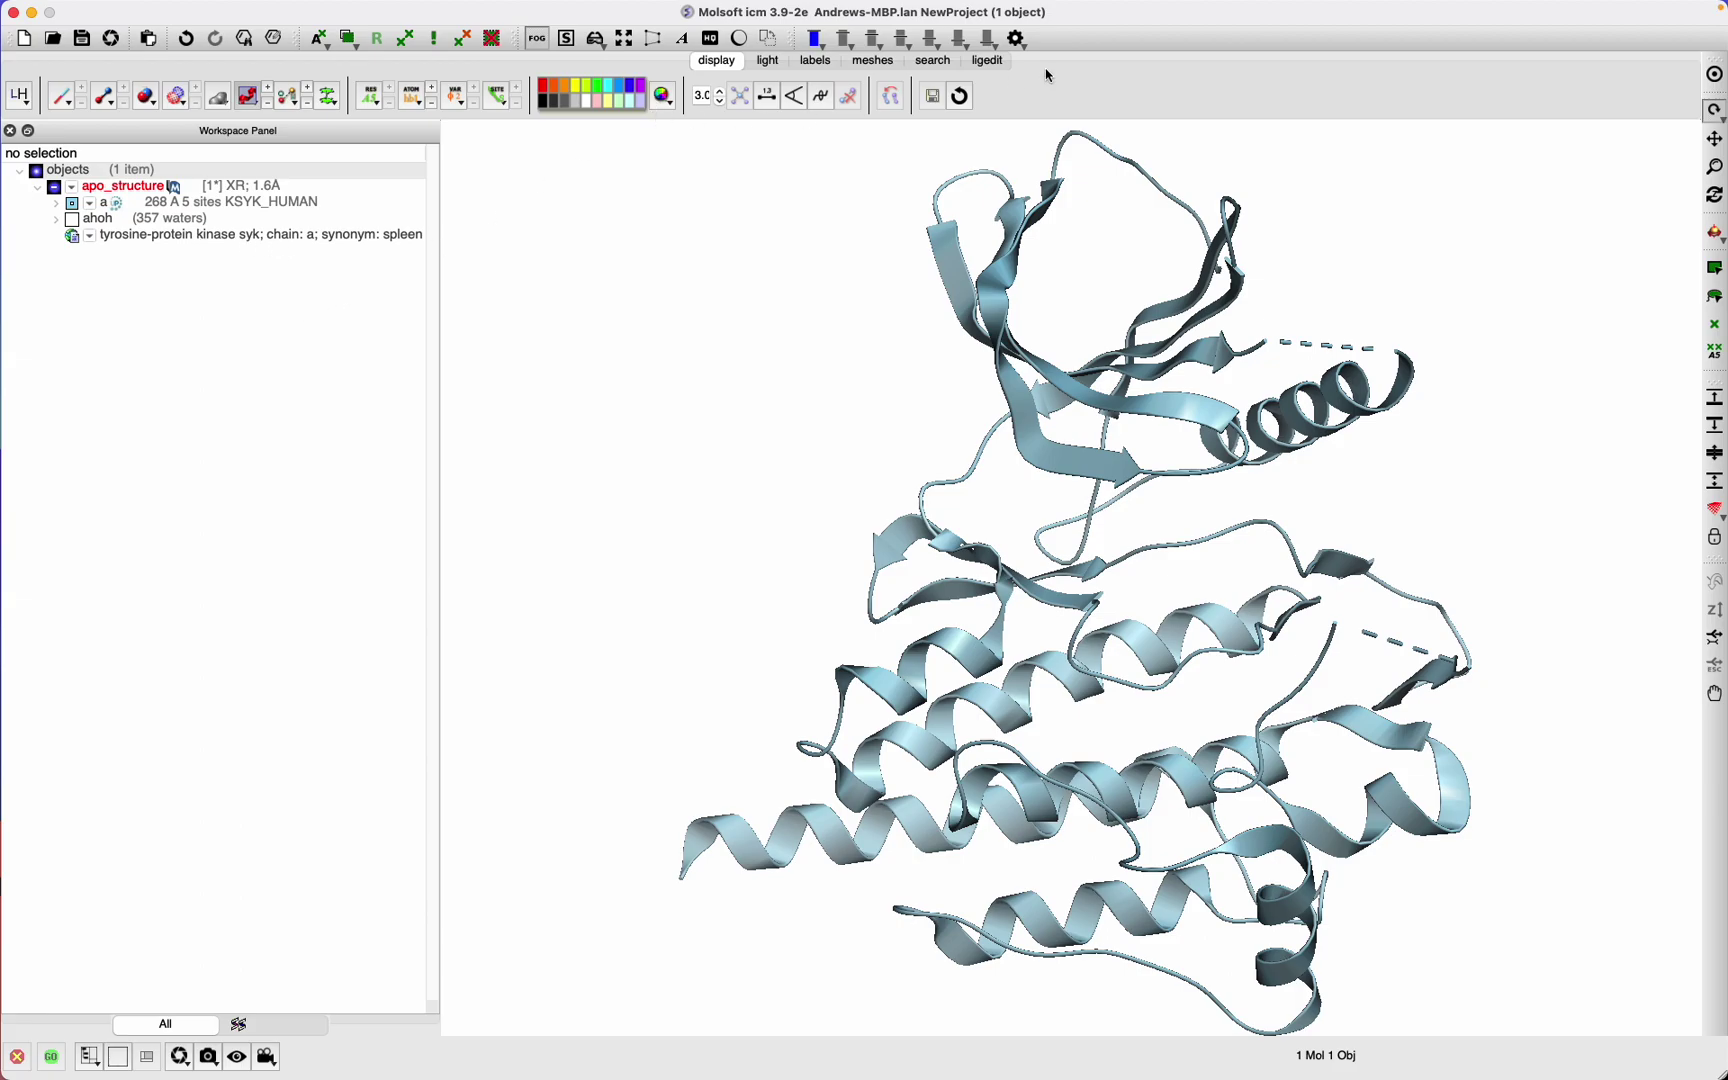
Switch to the ligedit toolset with the apo_structure kinase still loaded
click(988, 61)
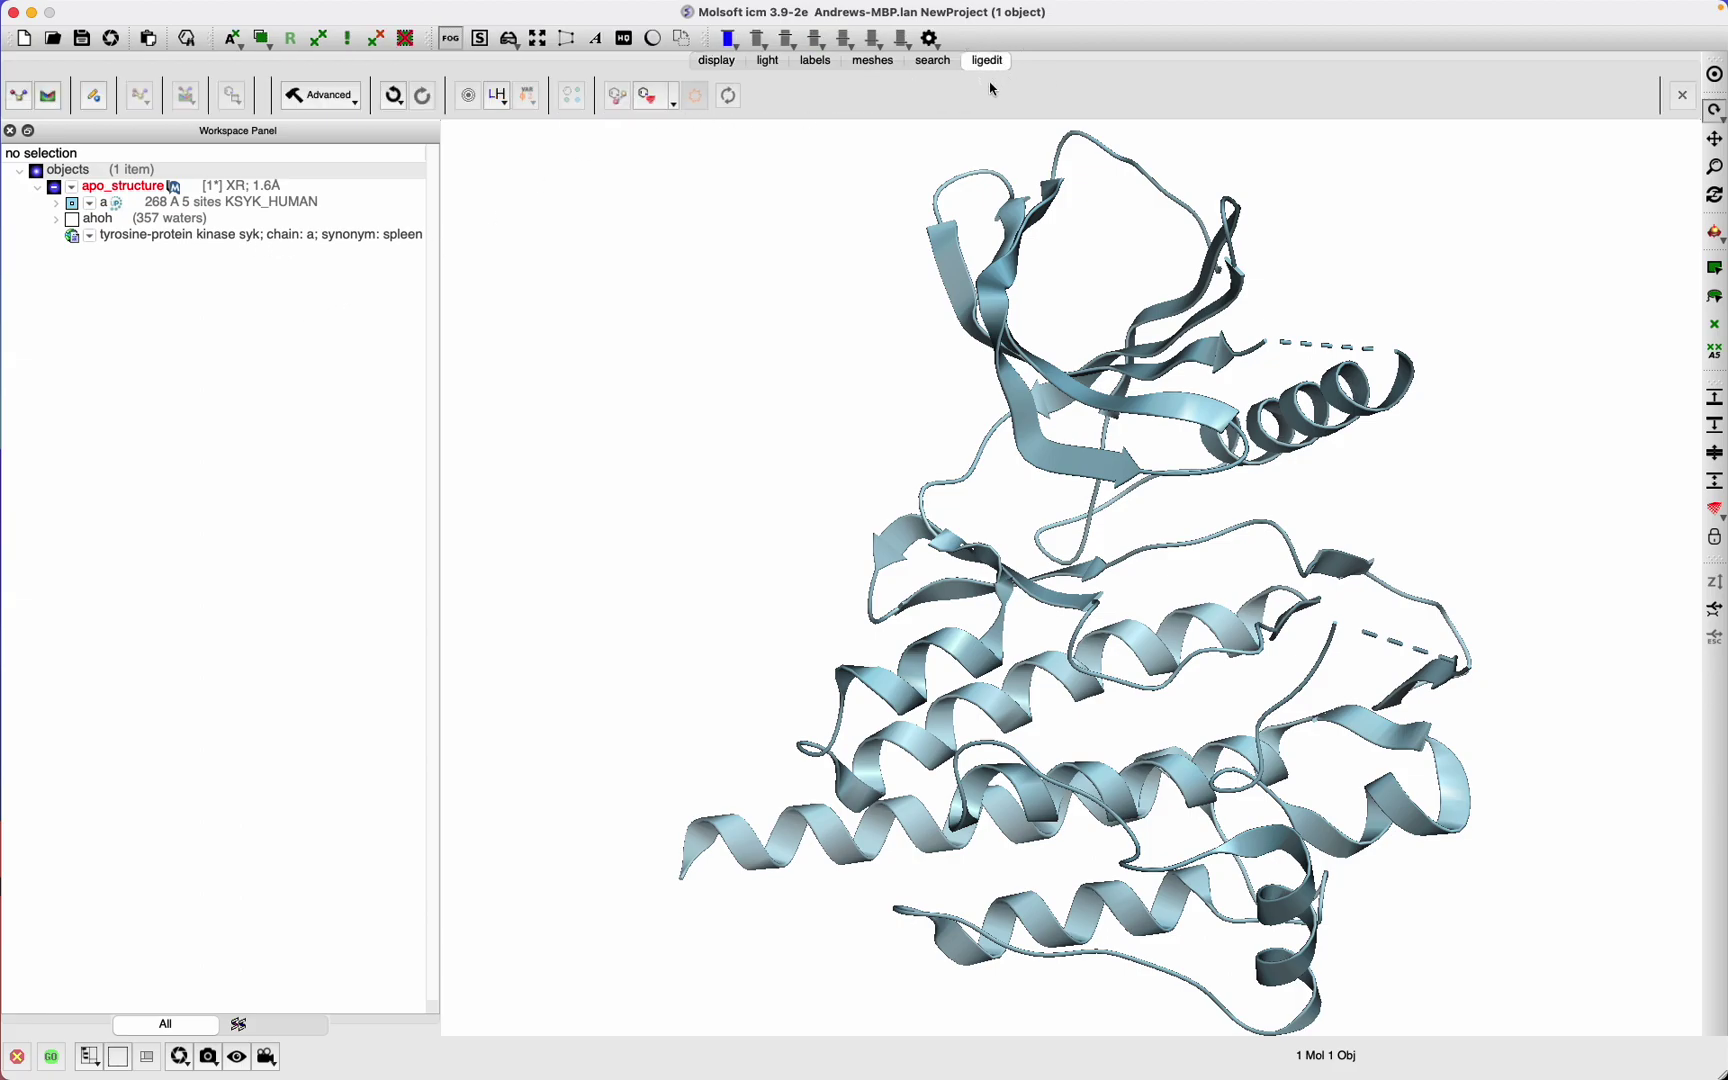
In Setup Receptor, enable Optimize Existing Hydrogens and identify the pocket box, finding two pockets
click(51, 99)
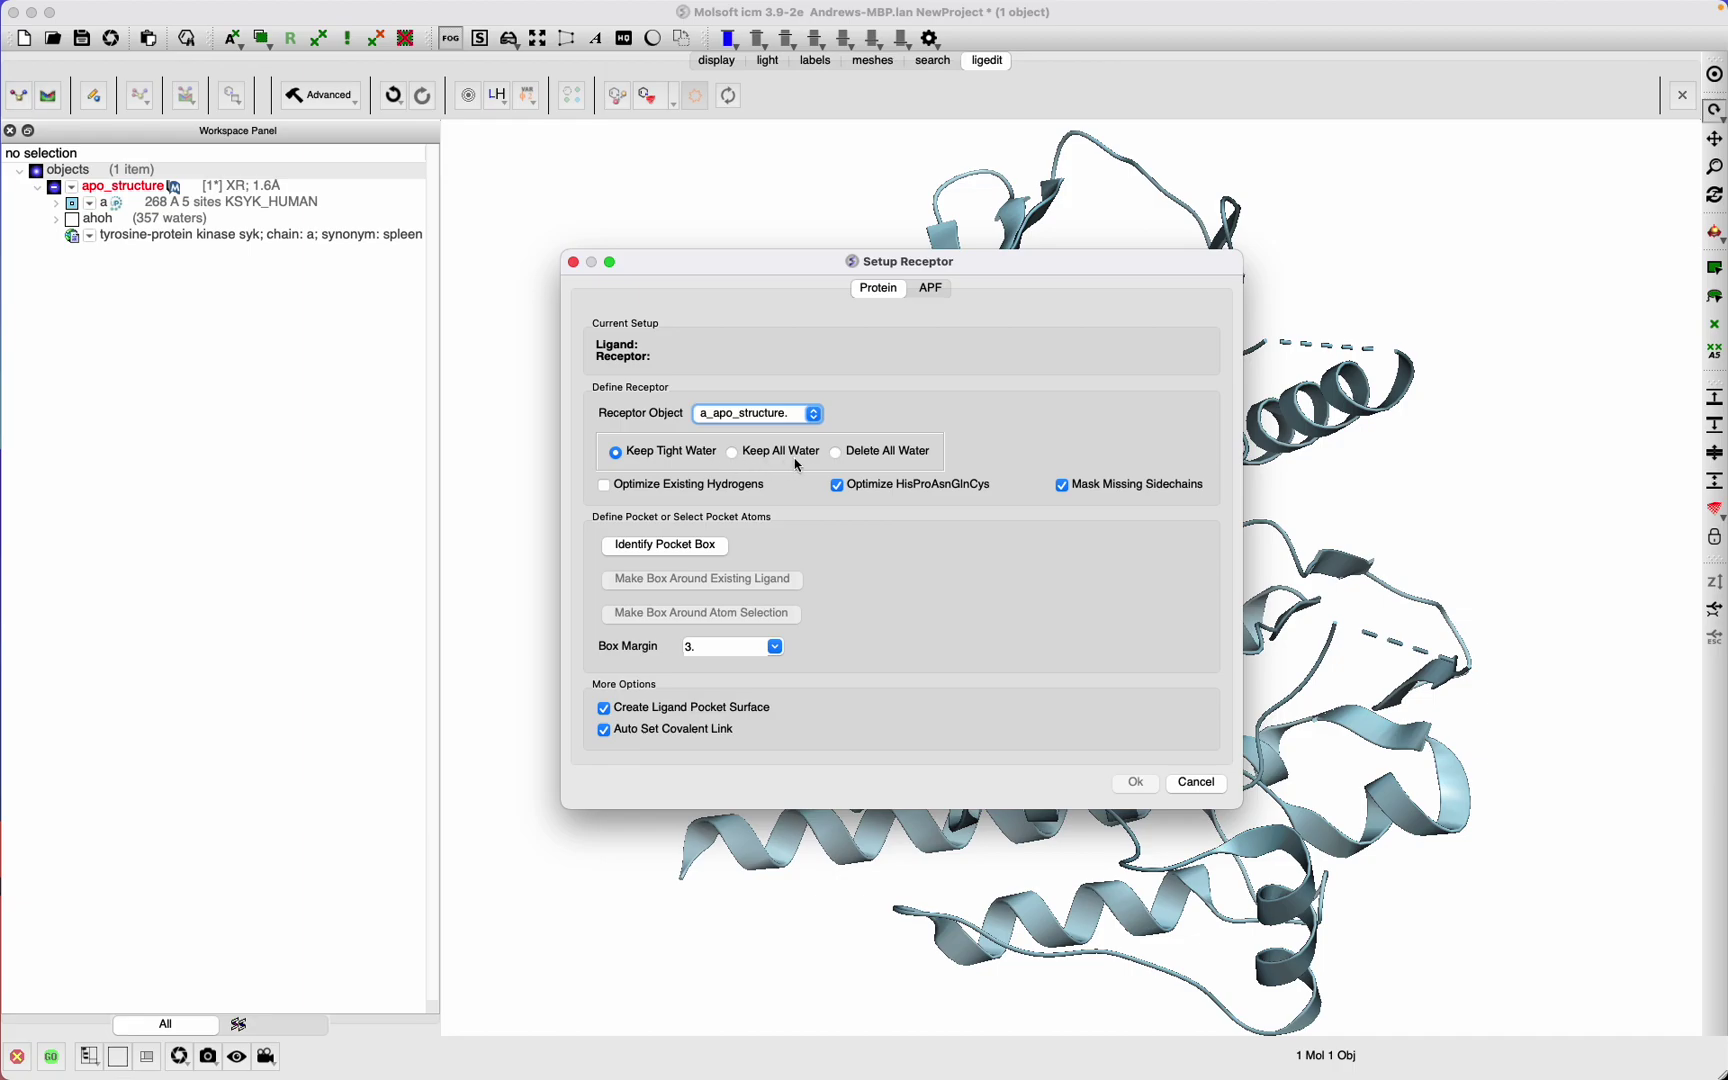
click(620, 485)
click(665, 549)
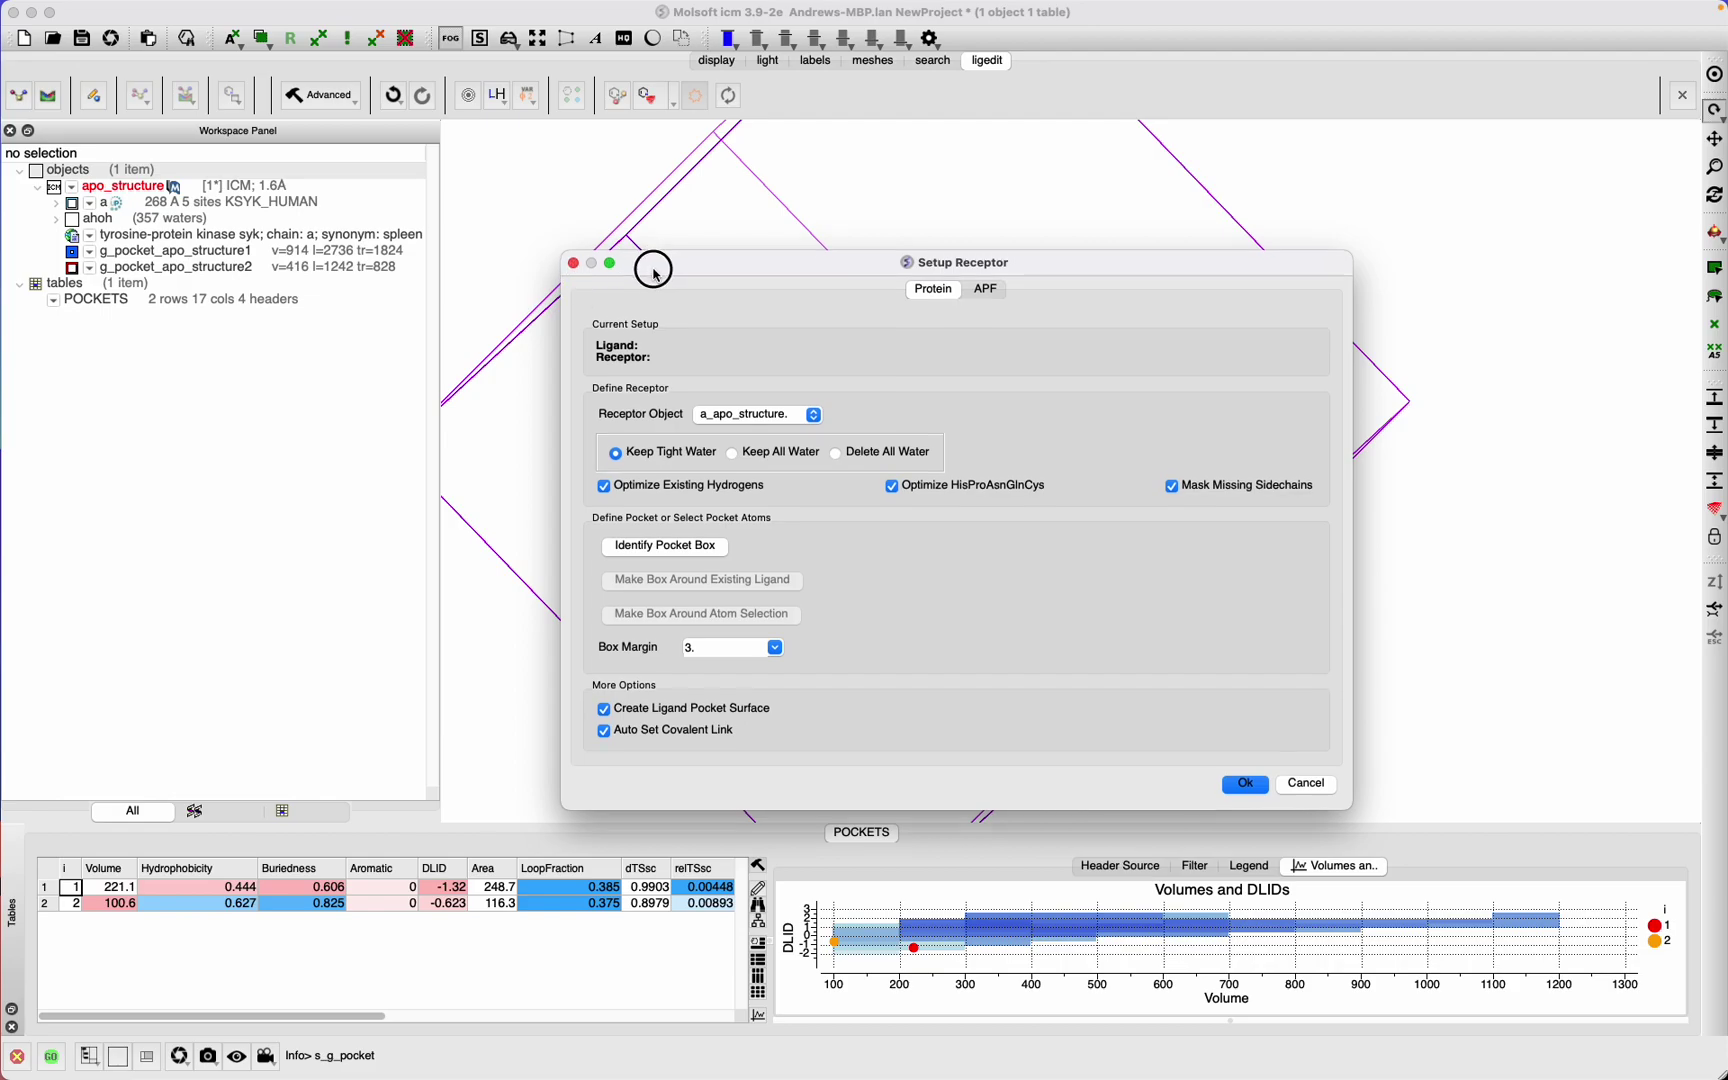
Display the g_pocket_apo_structure2 surface and chain a together with the protein
drag(656, 262, 544, 660)
click(71, 270)
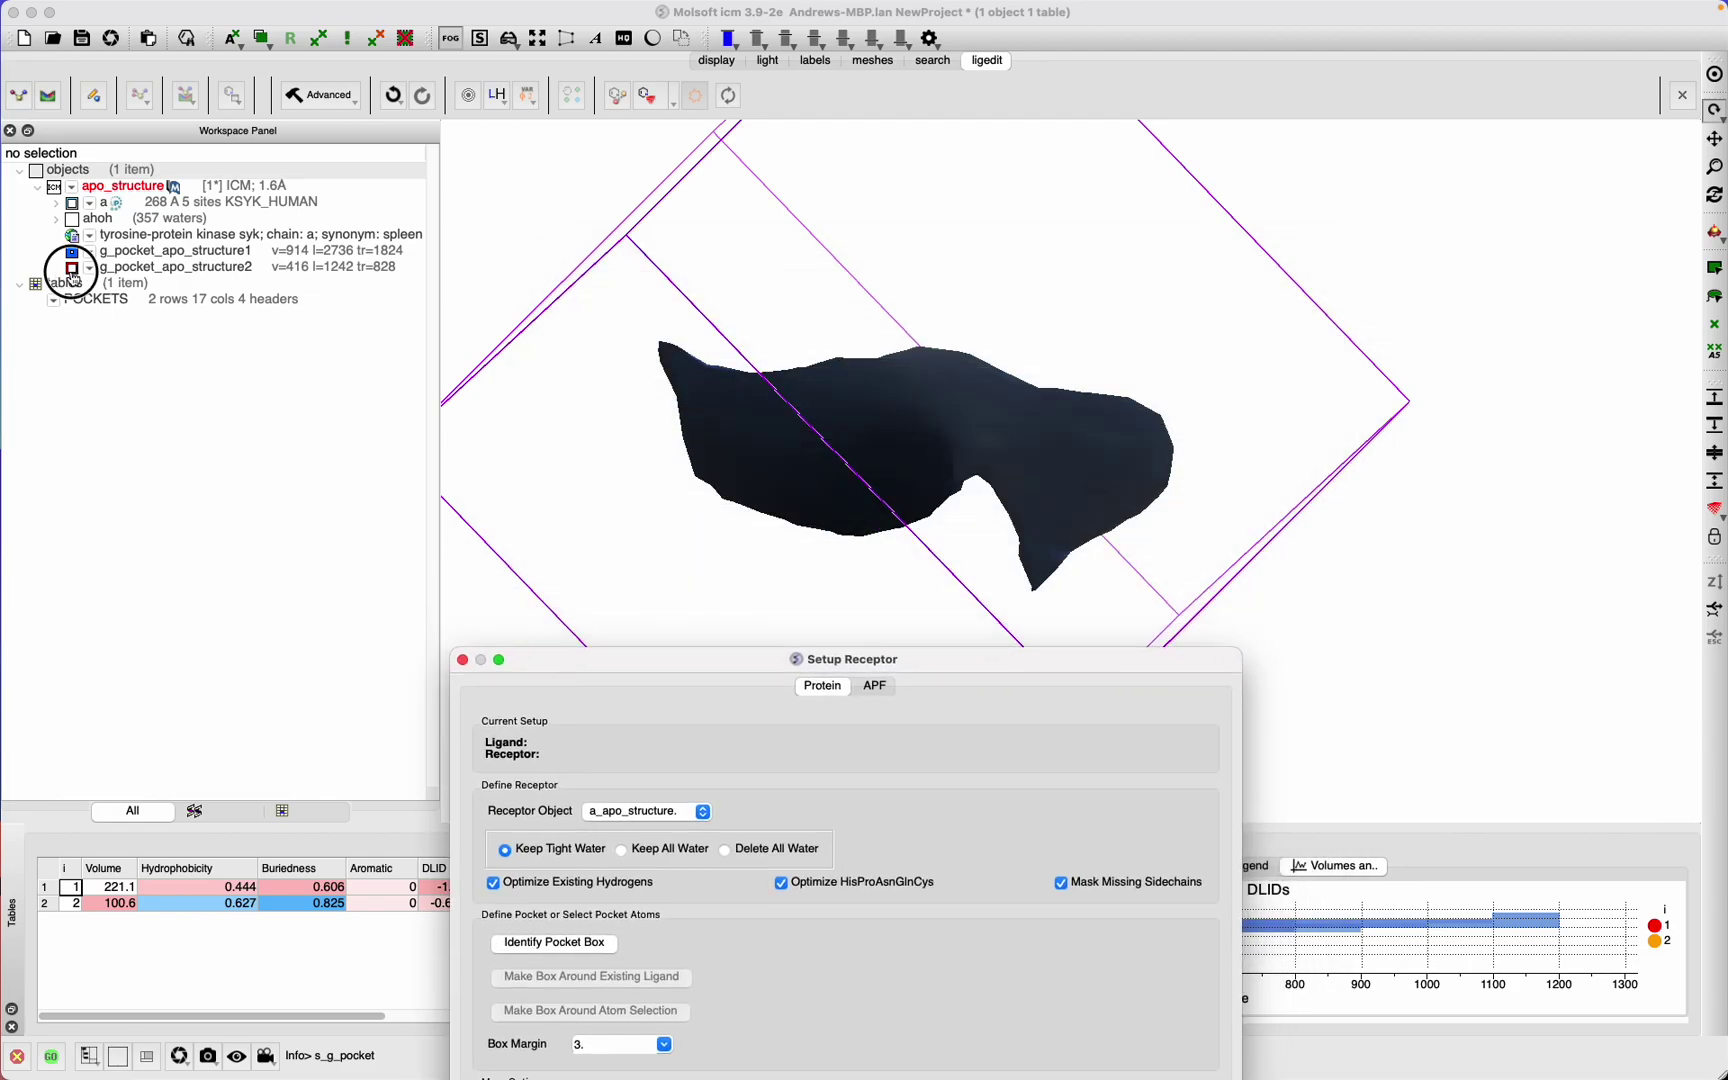
click(76, 206)
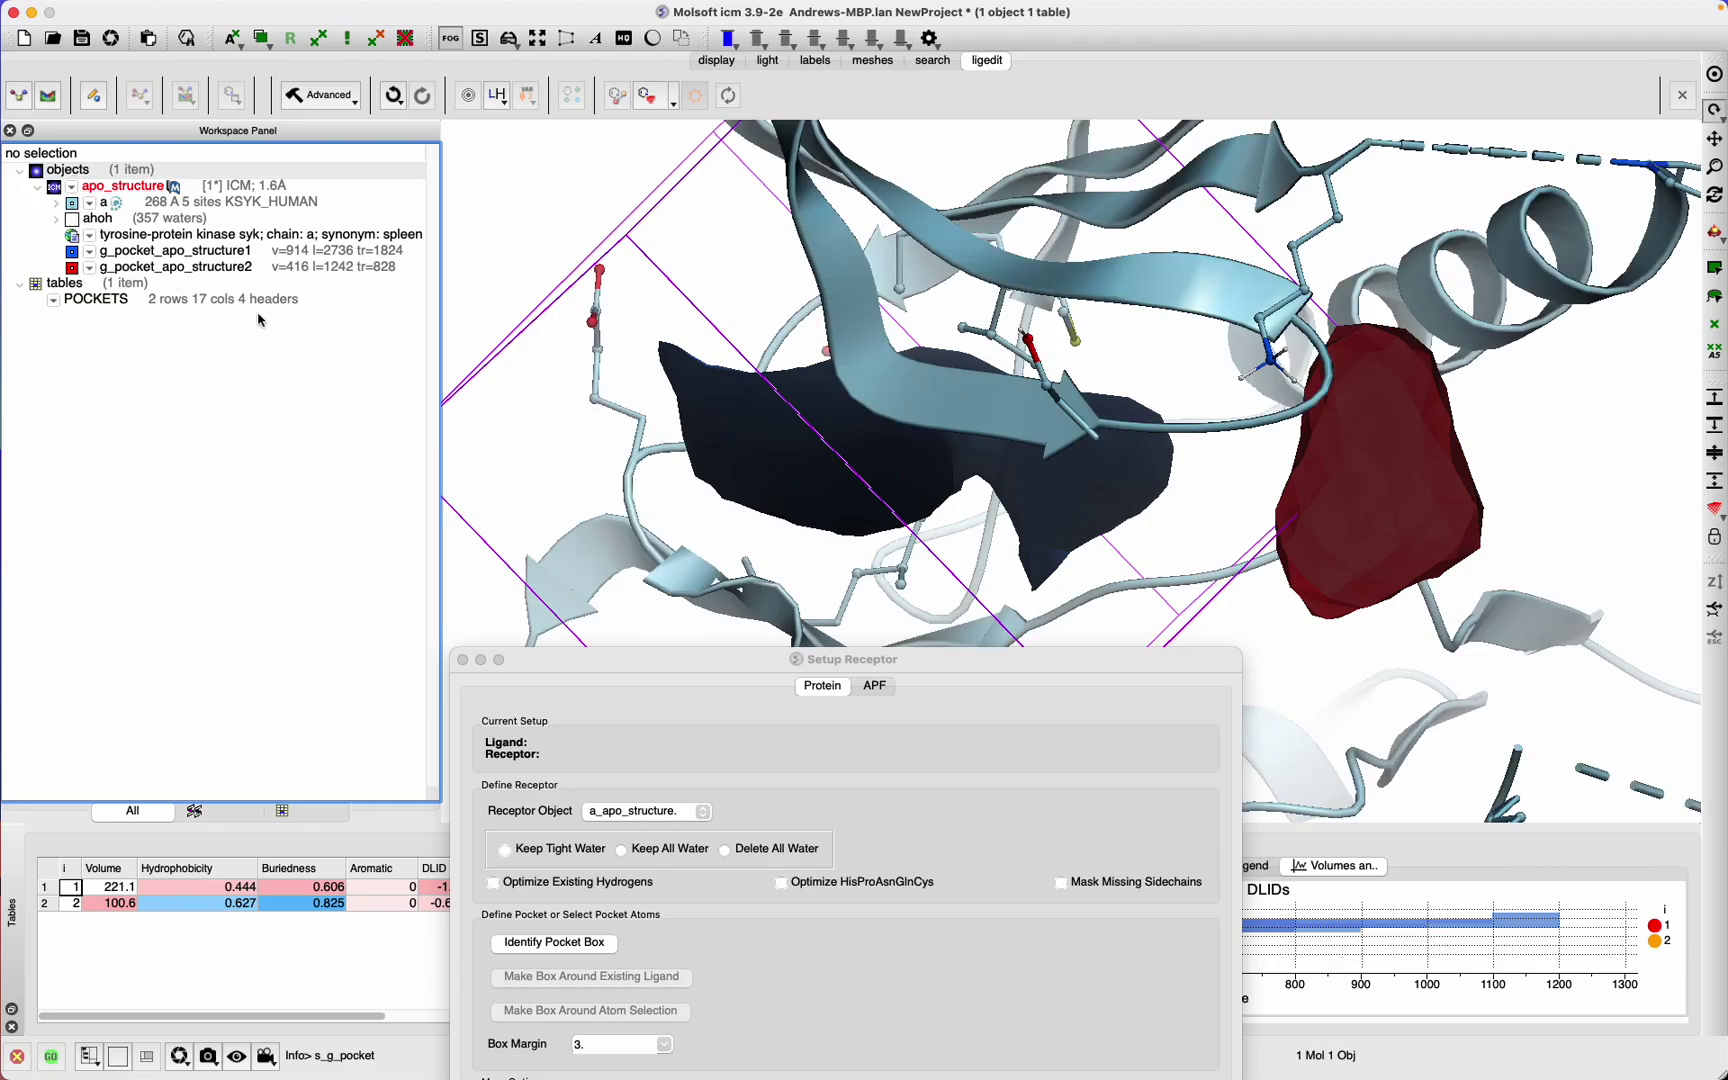
drag(628, 457, 690, 416)
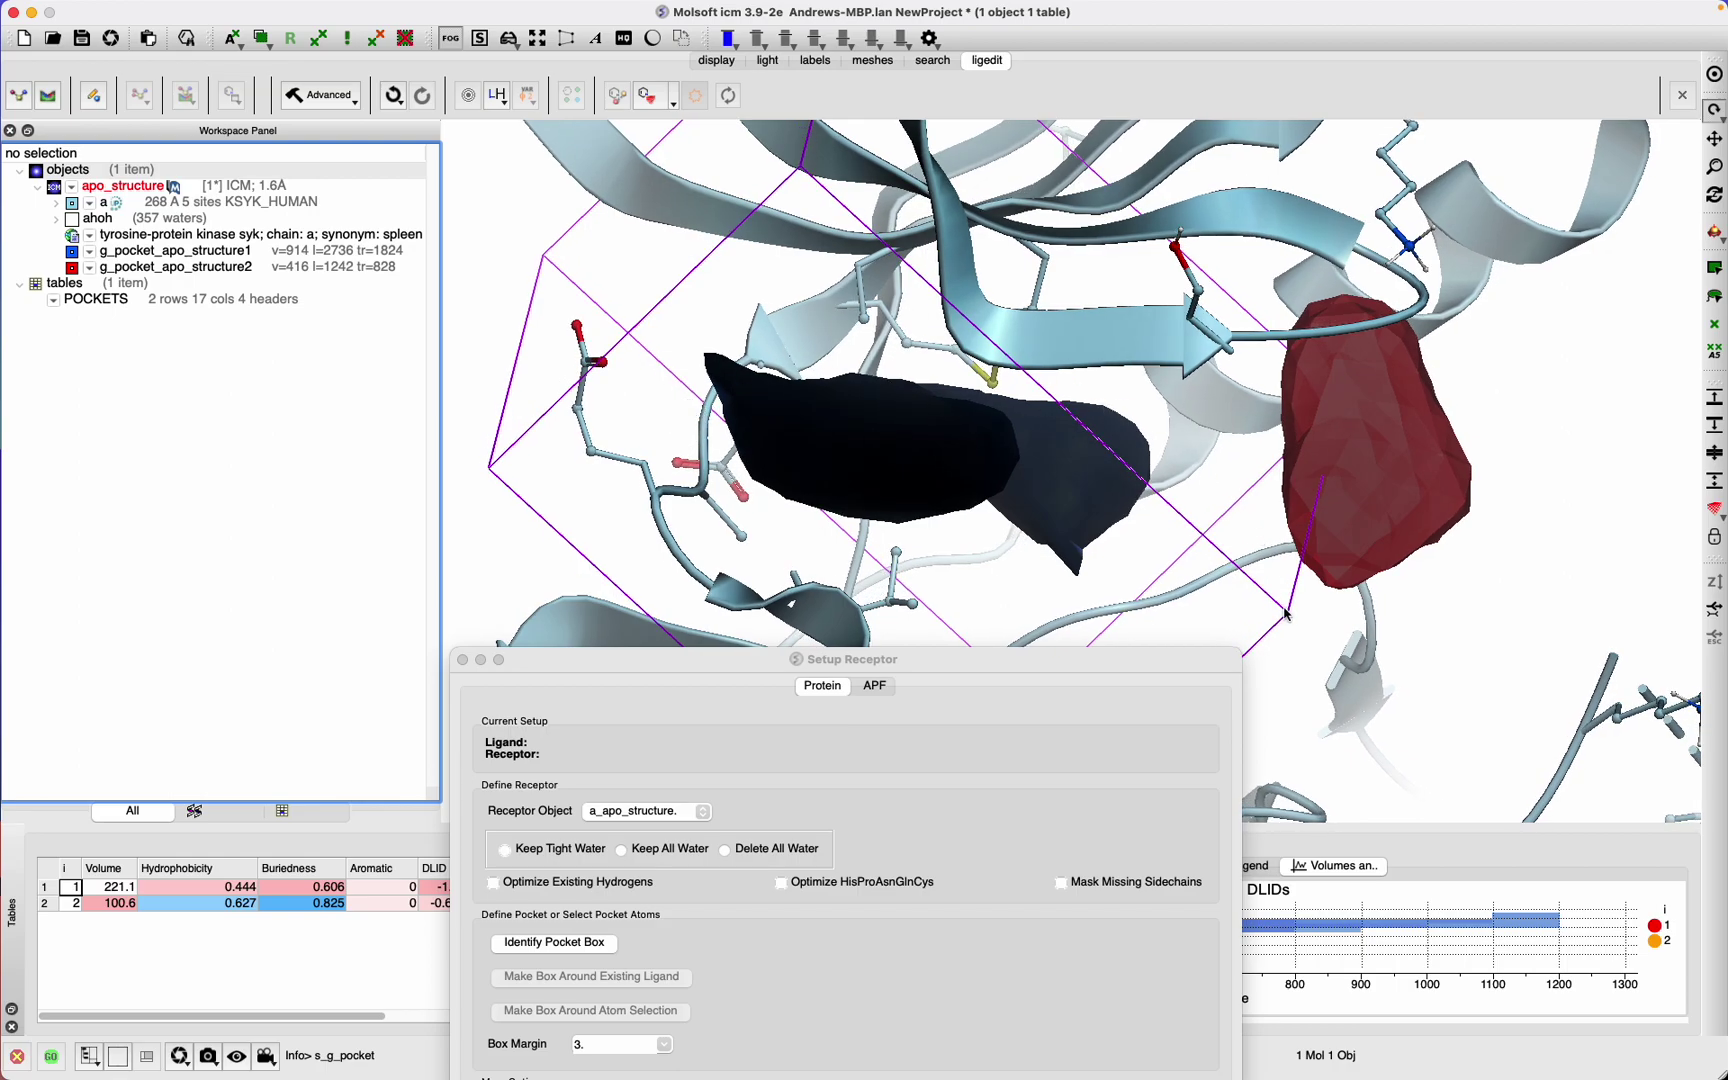
Resize the pocket box to about 16.1 × 20.0 × 23.7 around the pocket
drag(1287, 601, 1607, 505)
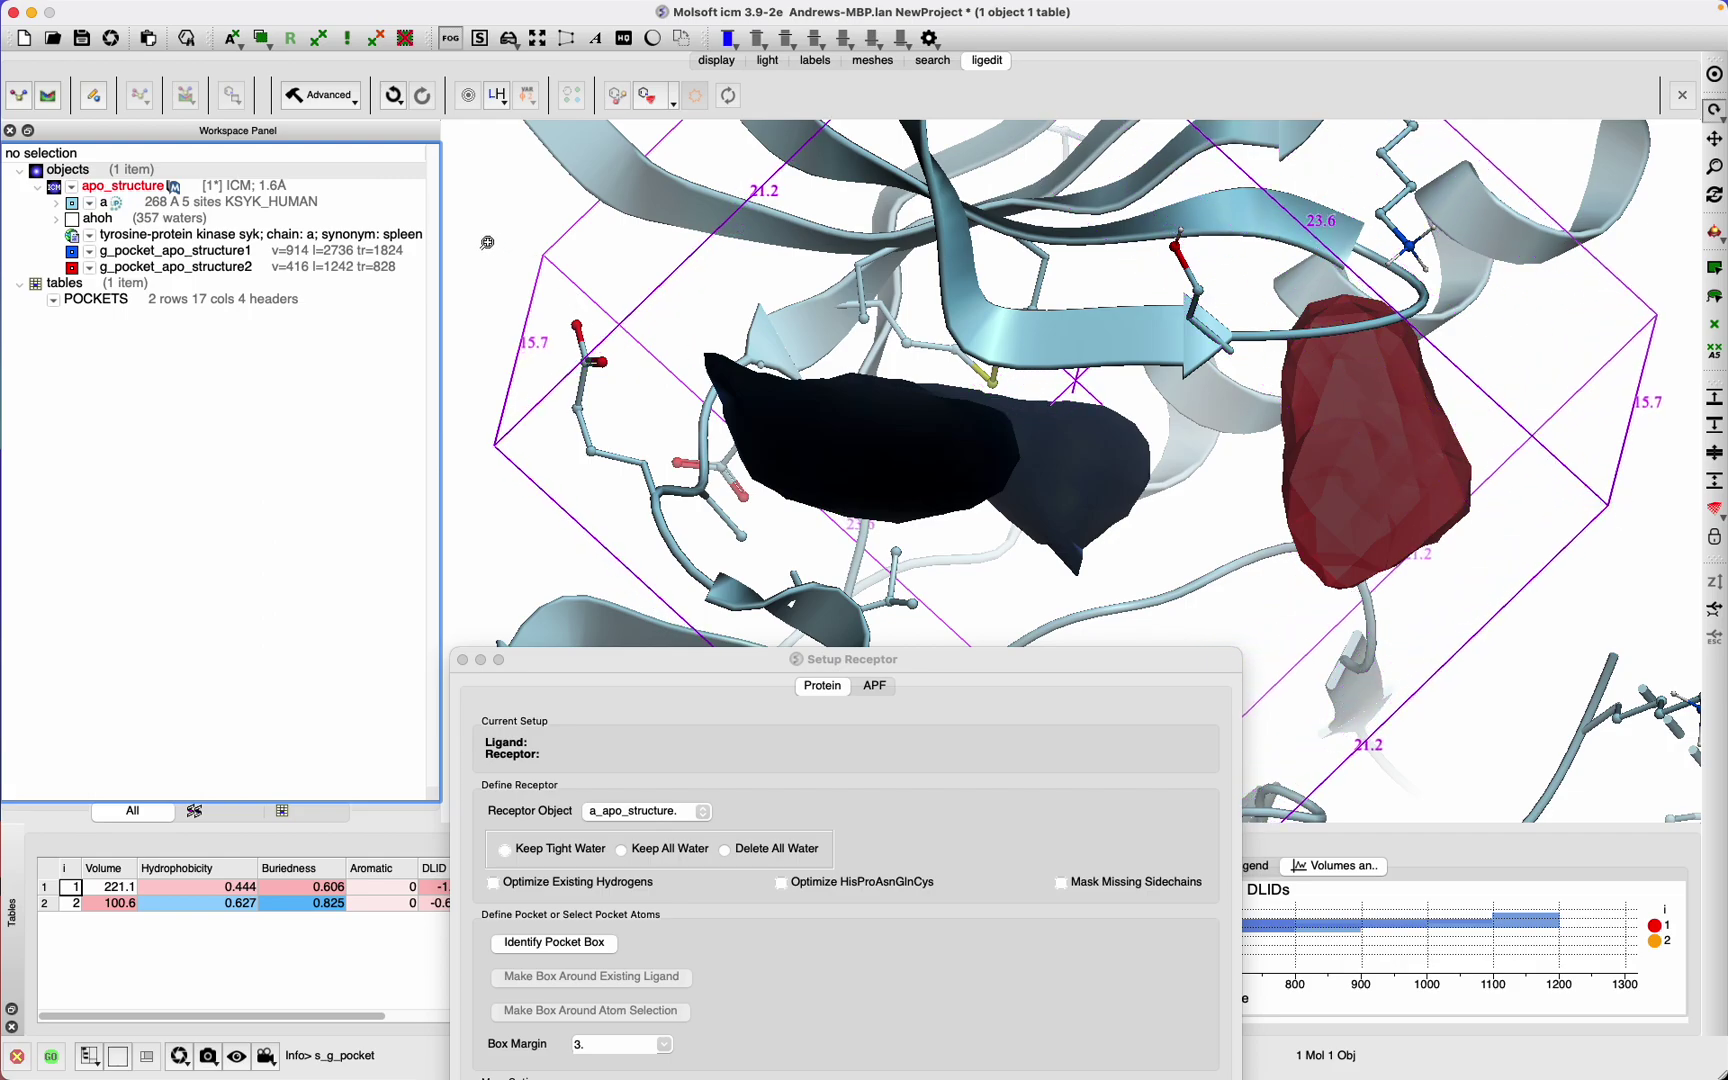
scroll(486, 278, down, 5)
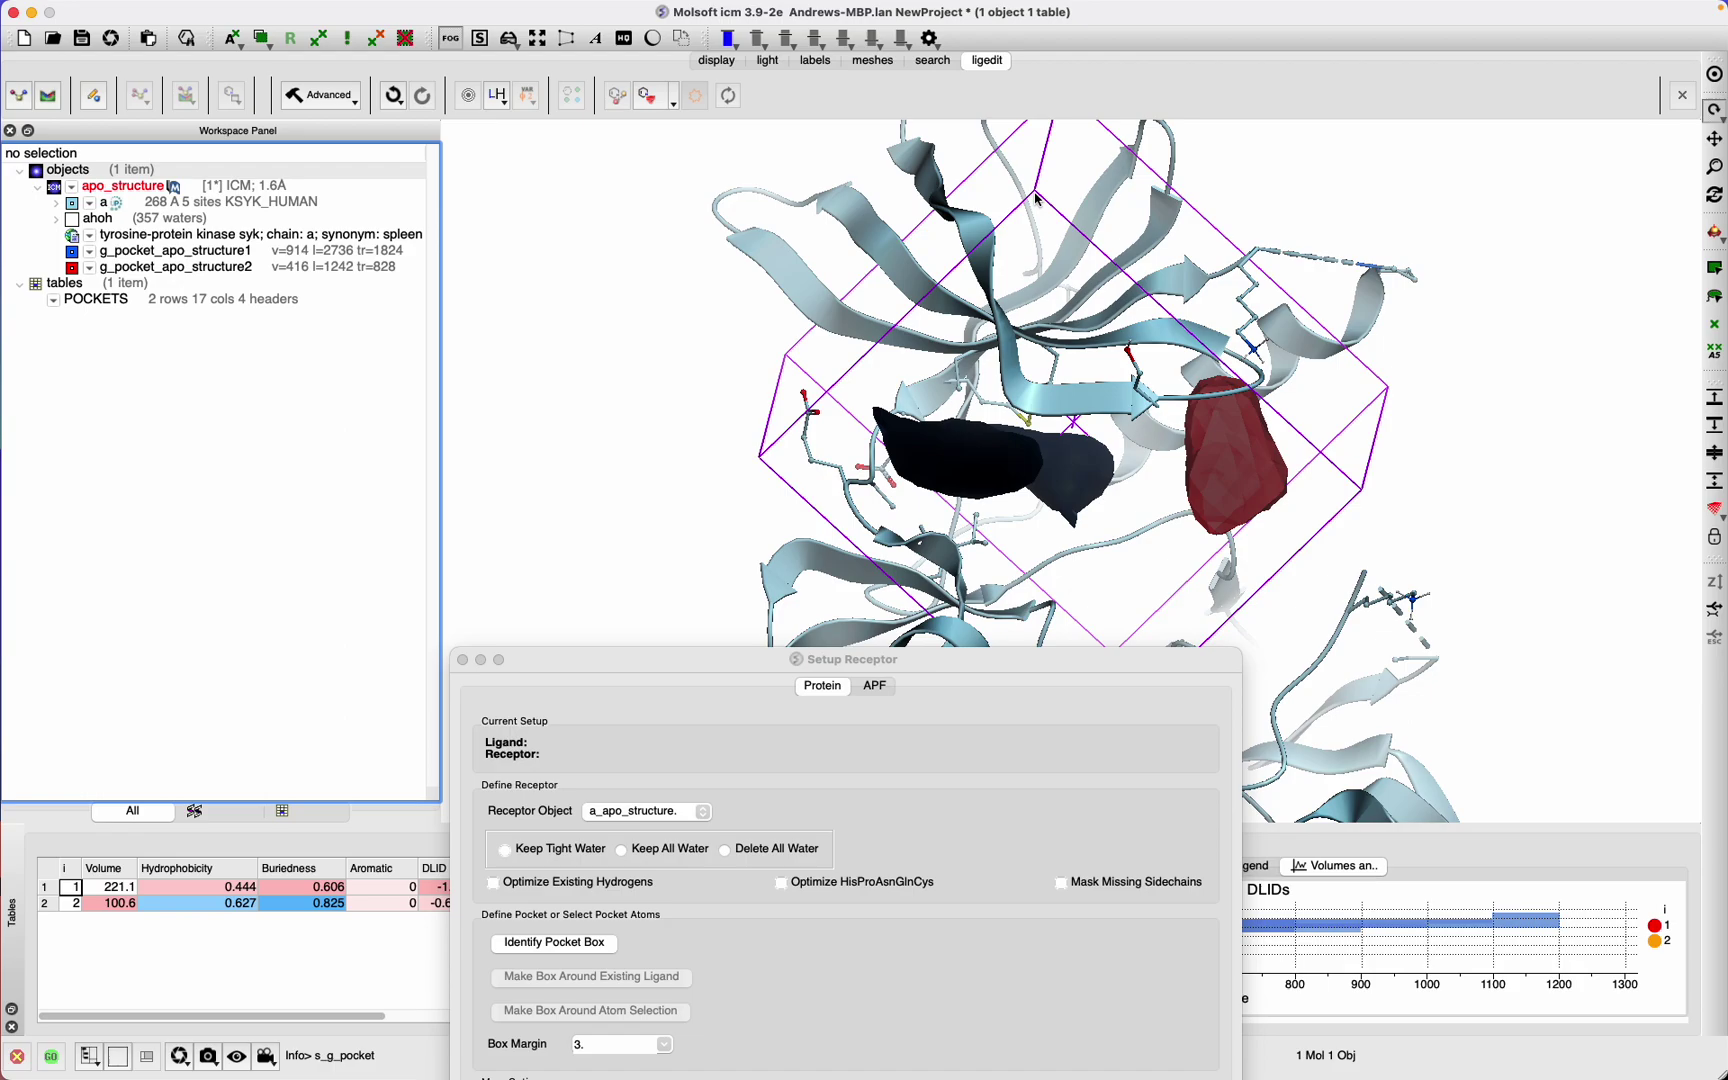
drag(1040, 200, 1093, 313)
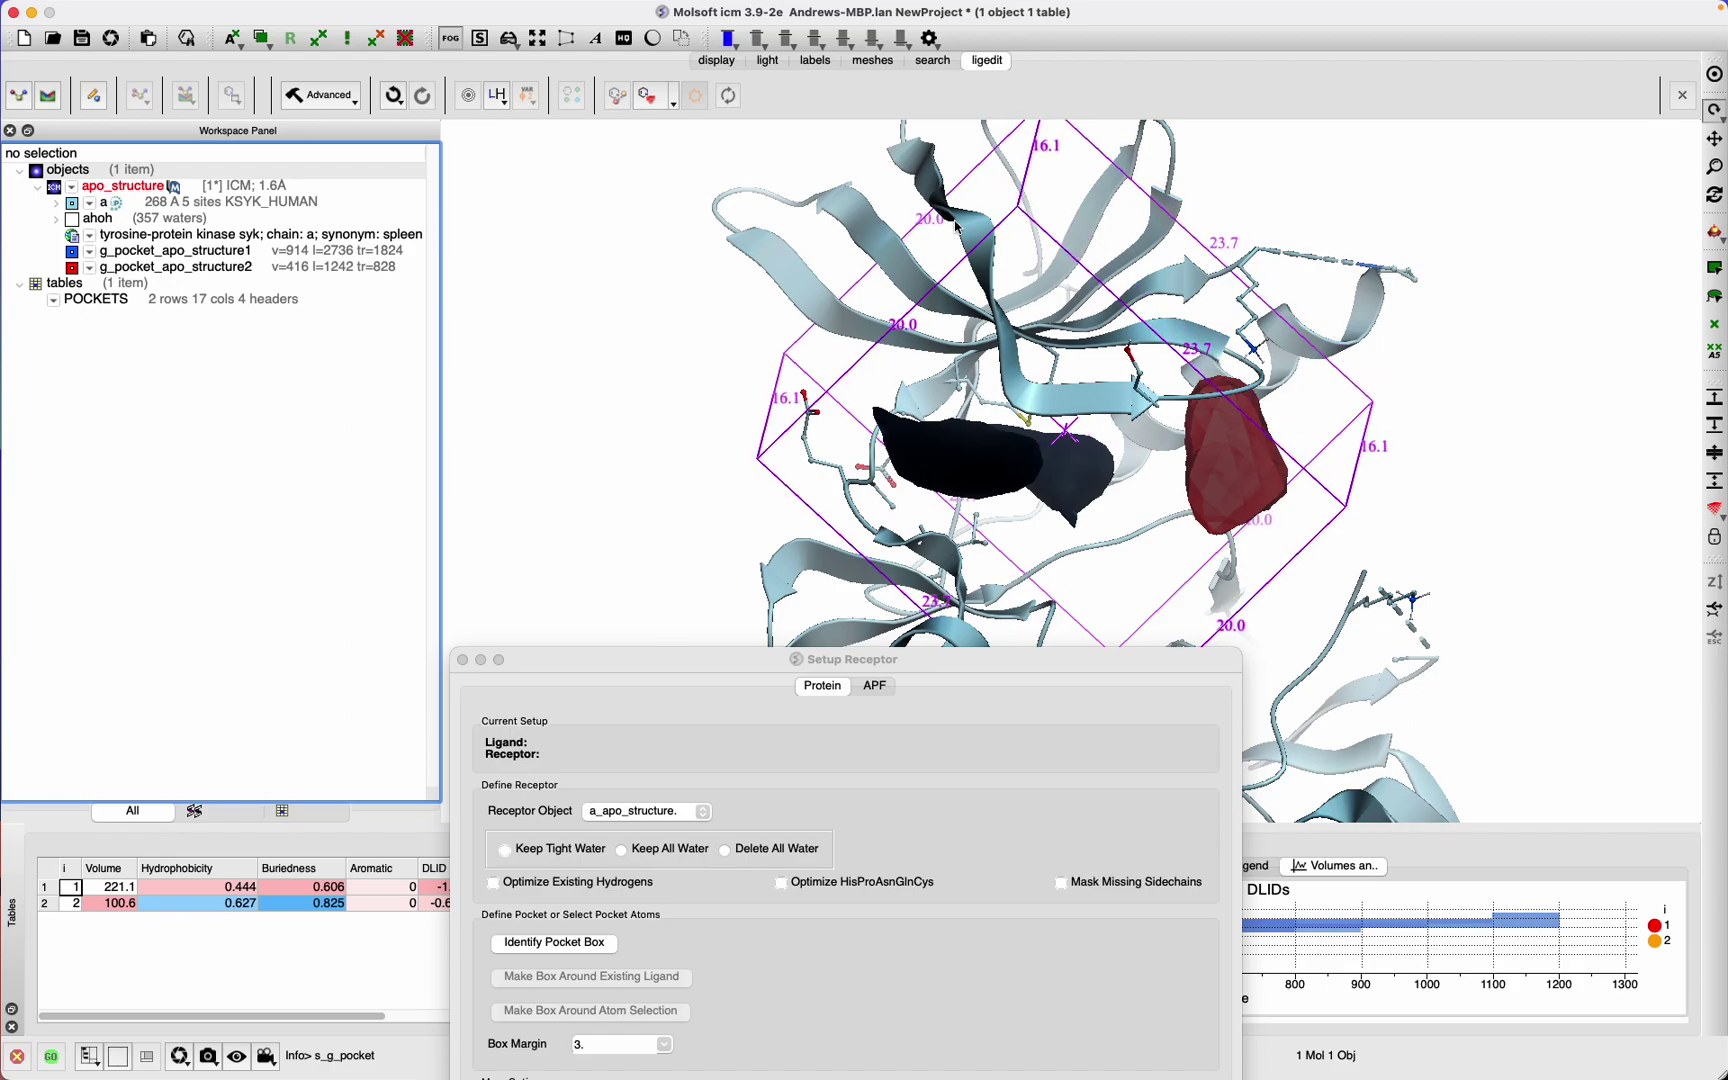
drag(1385, 507, 1418, 473)
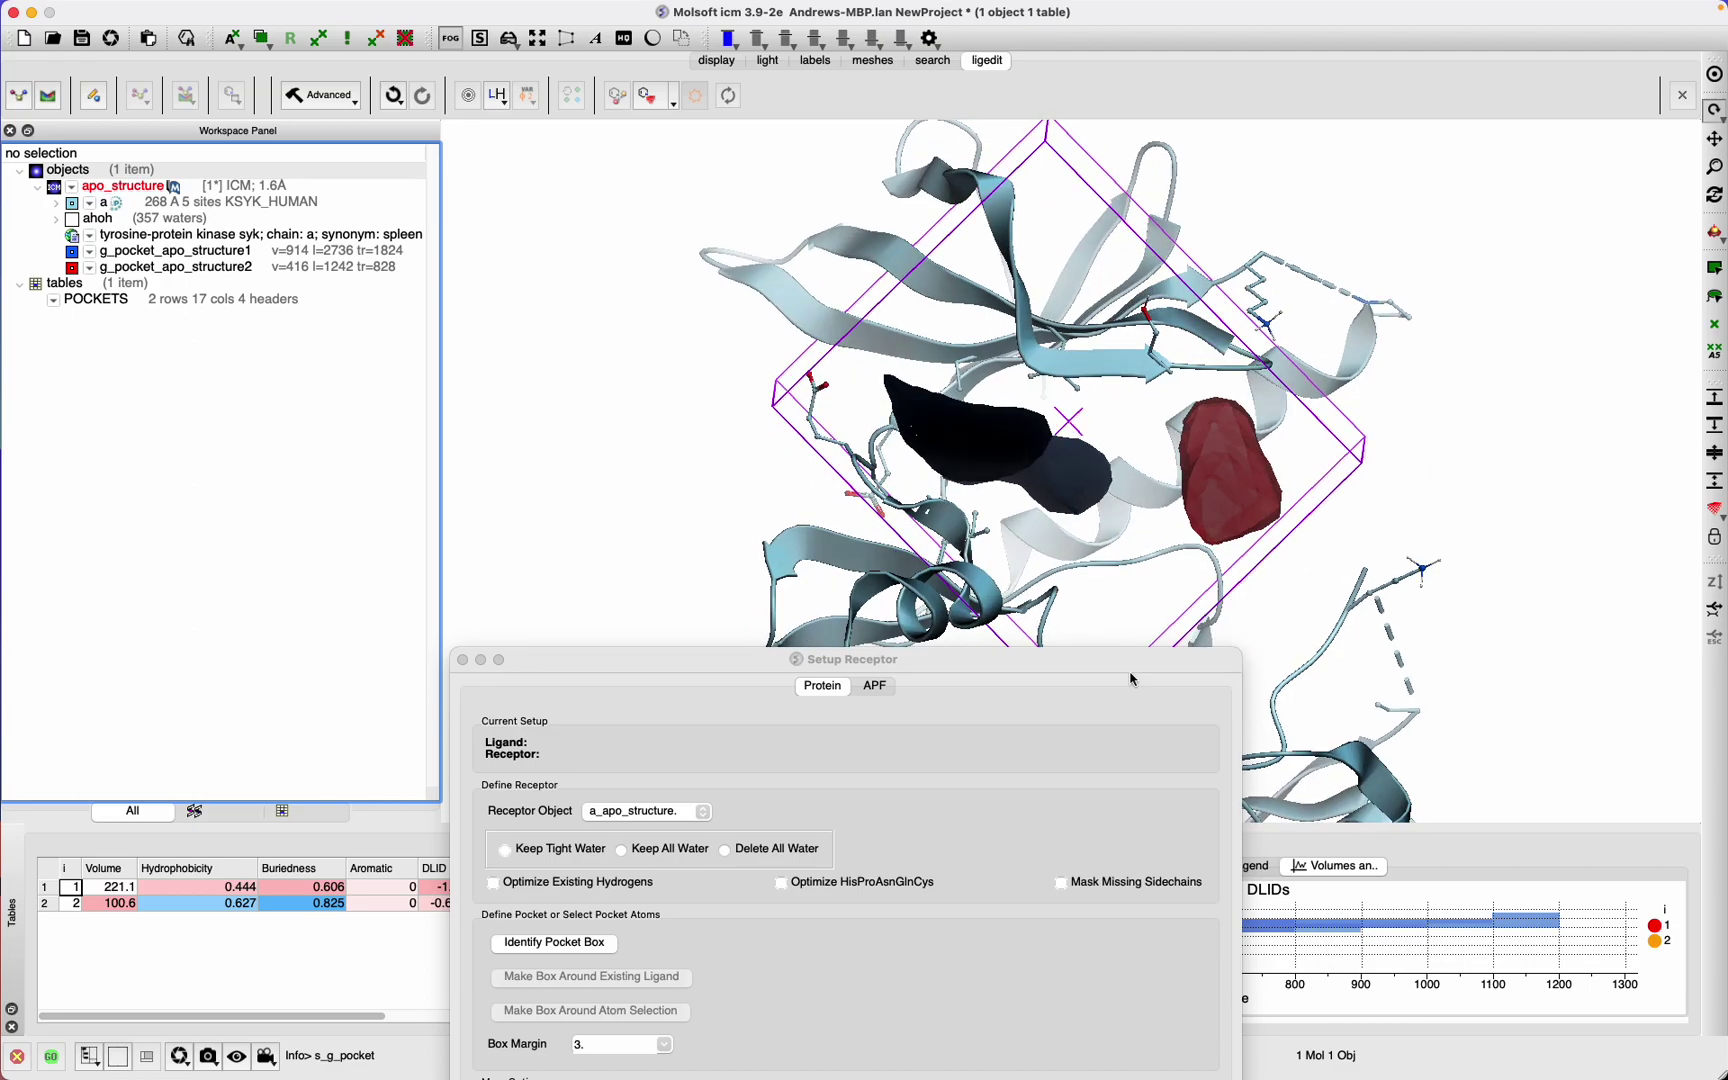
drag(1131, 683, 922, 400)
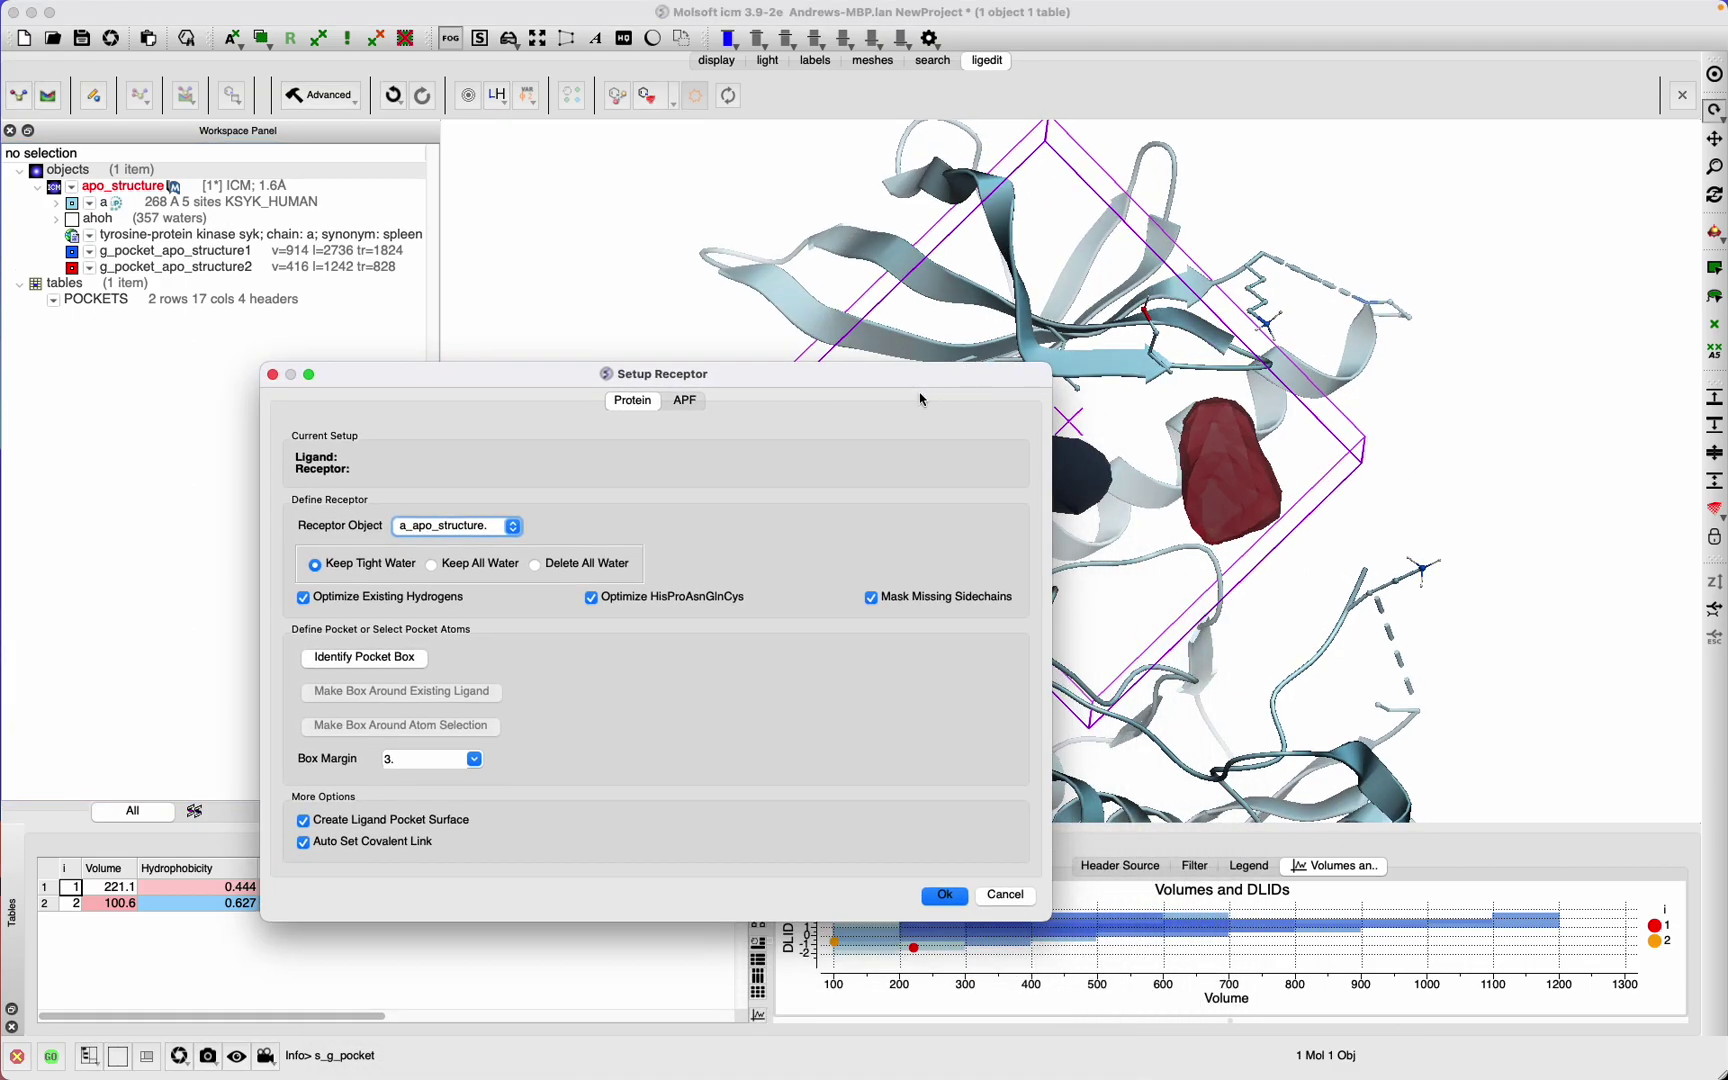
Build receptor apo_structure_rec1 with seven grid maps and show the Edit Tools Panel
click(944, 896)
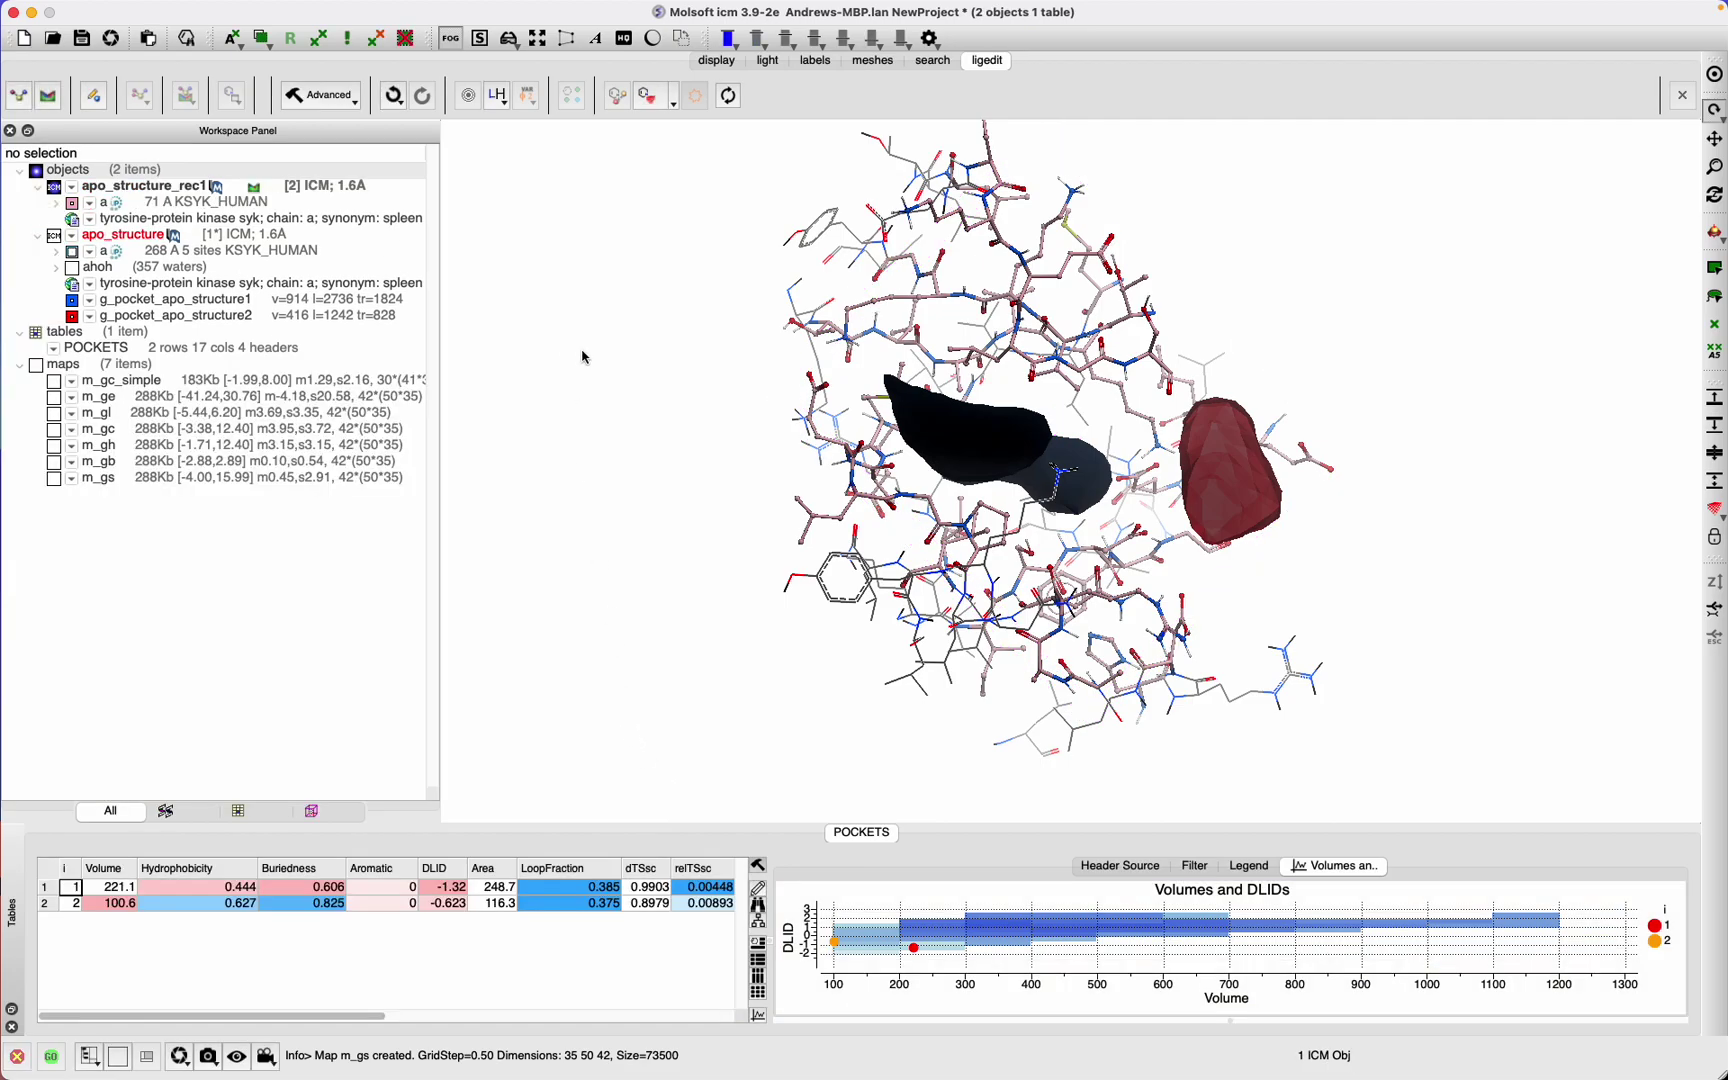
click(94, 97)
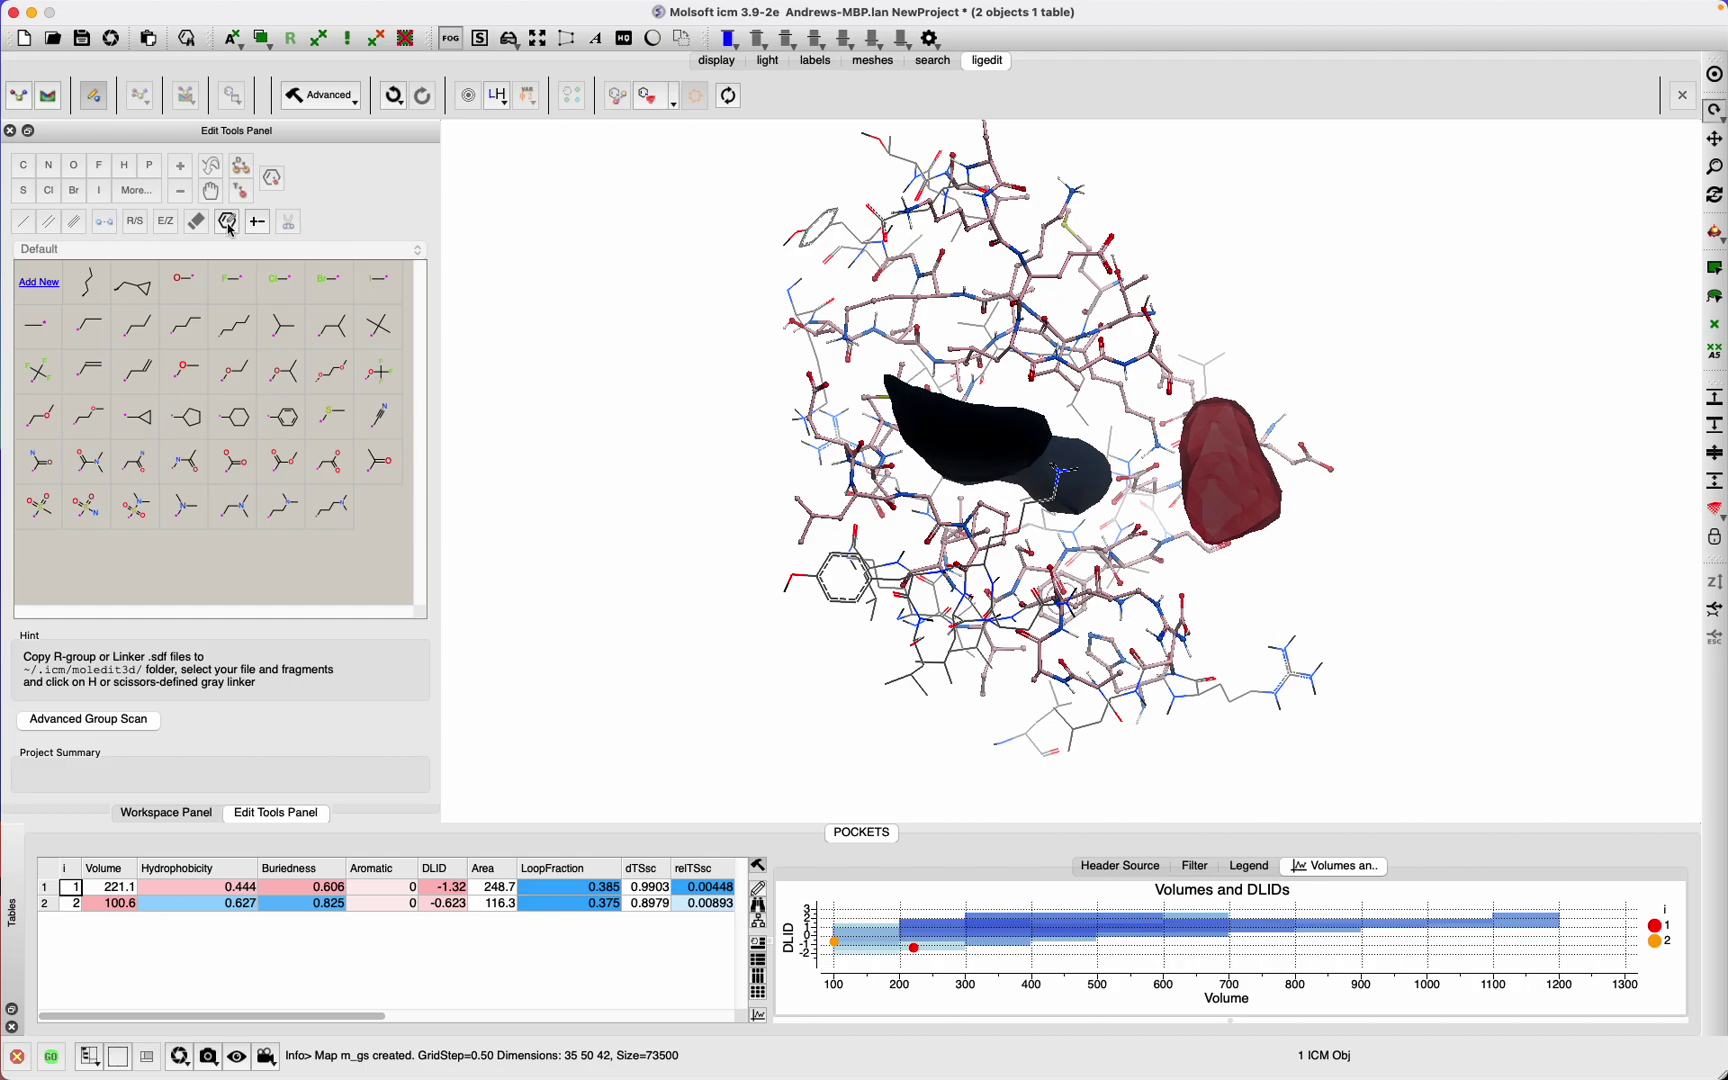
Load Gleevec by name into a new molecule editor sheet and auto-assign its charges
click(229, 223)
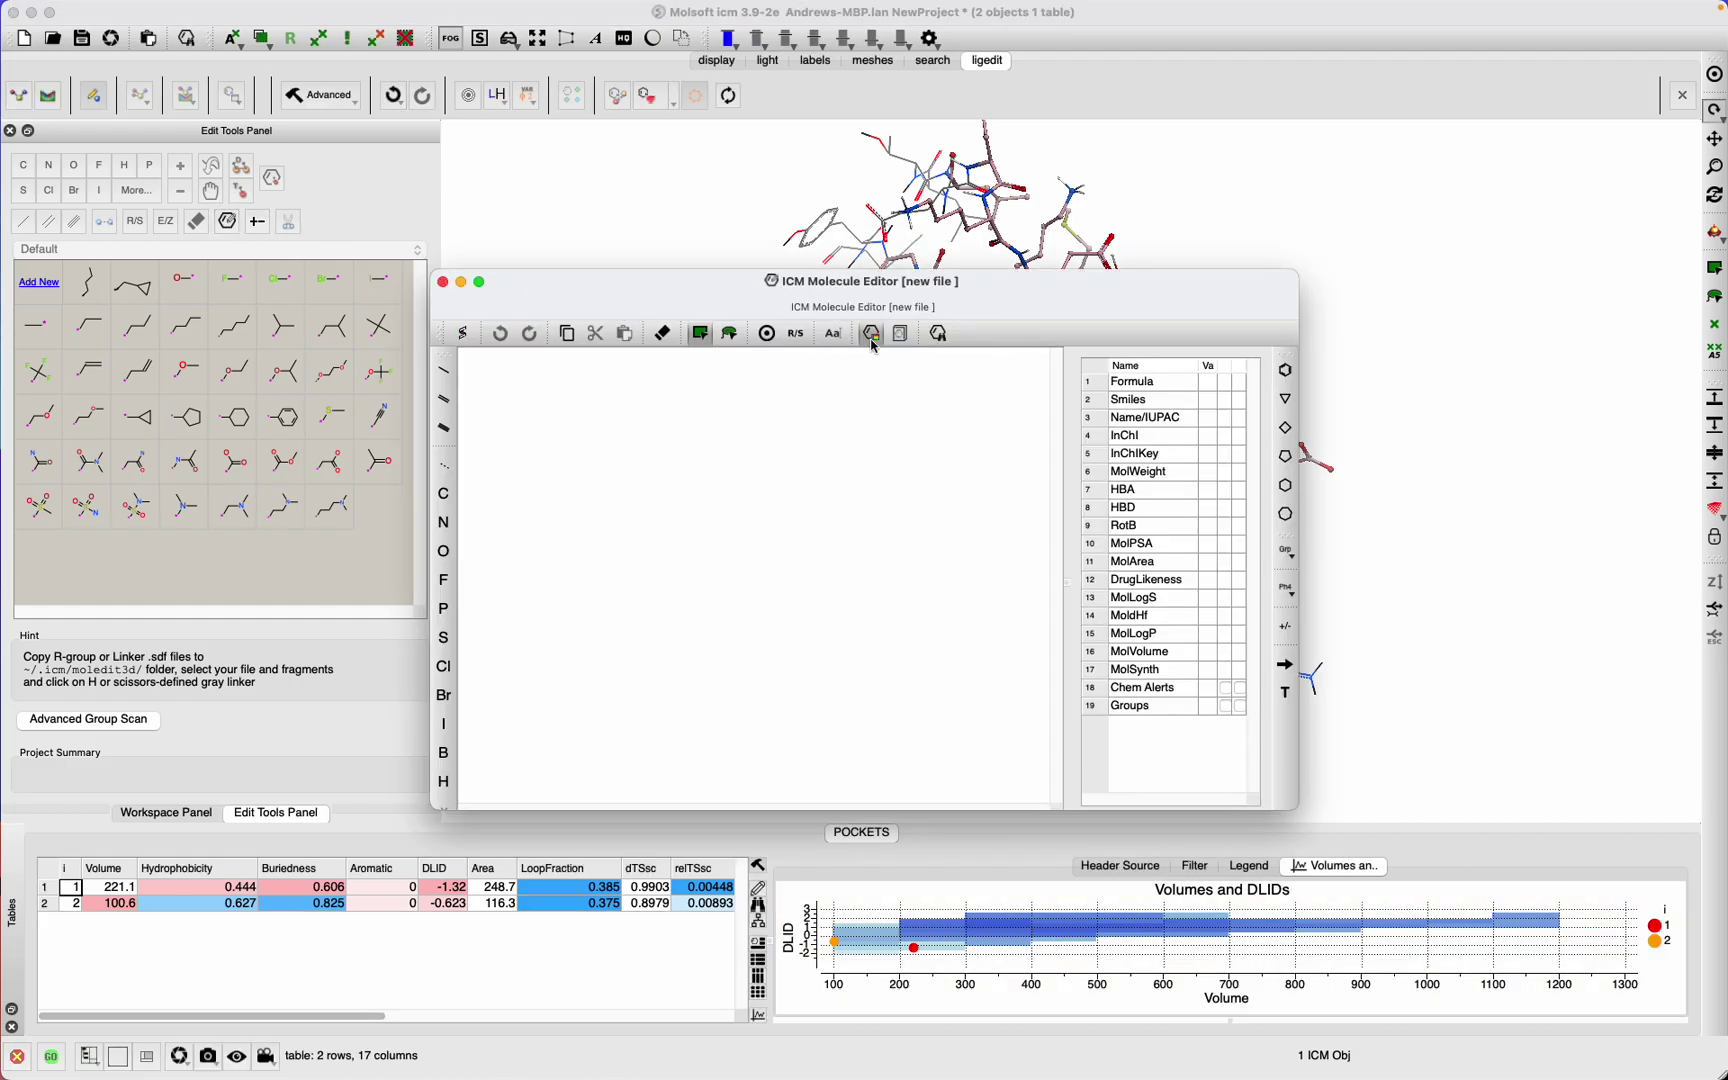
click(903, 342)
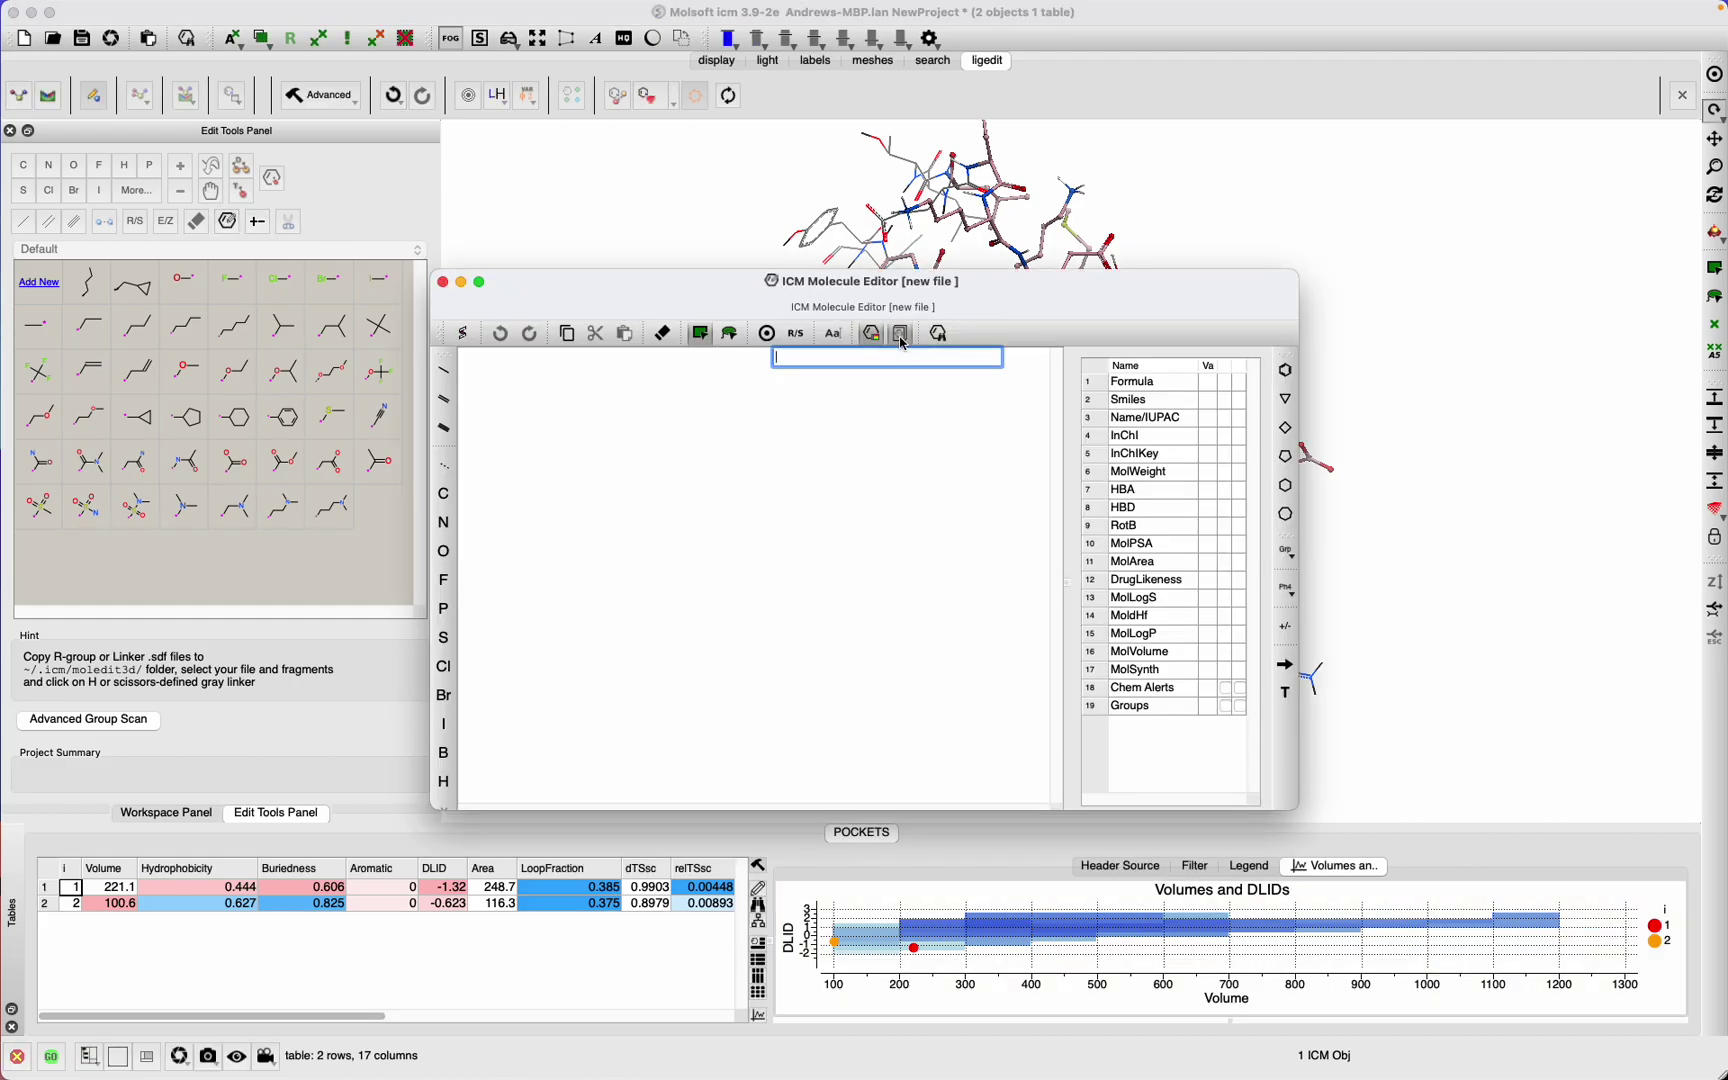
text(Gleeve)
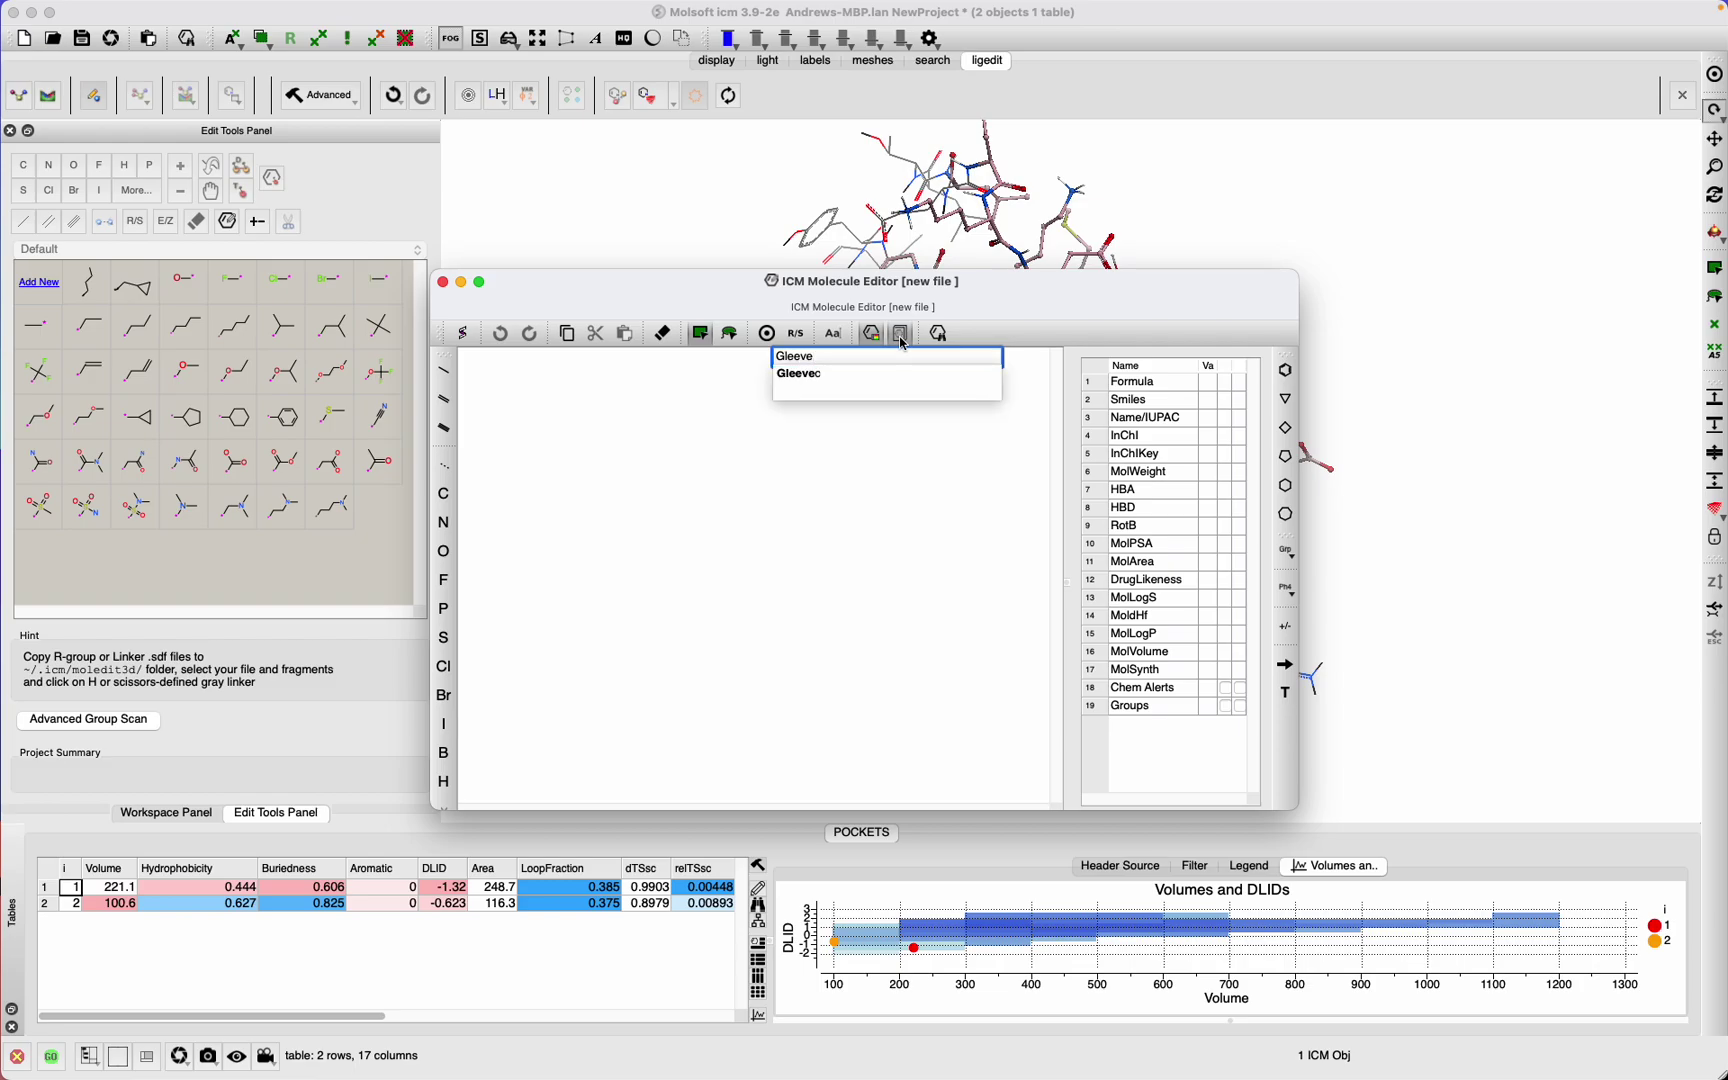
click(839, 378)
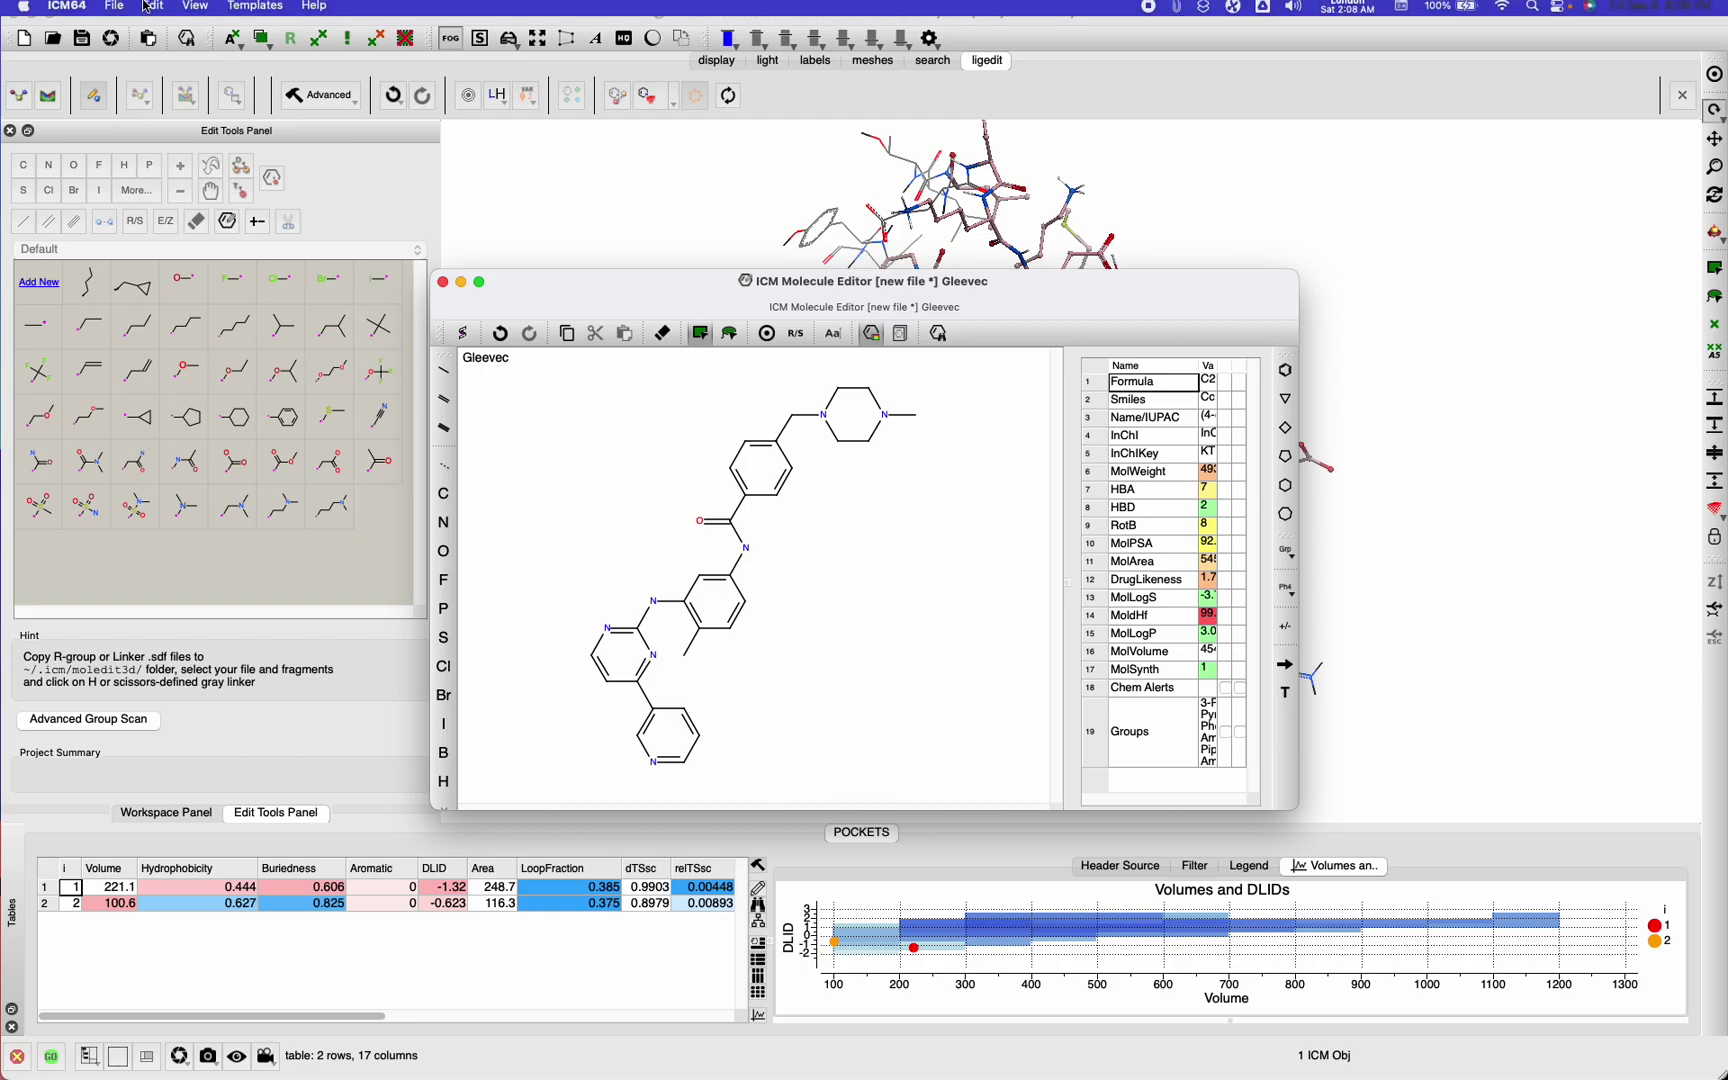
click(160, 12)
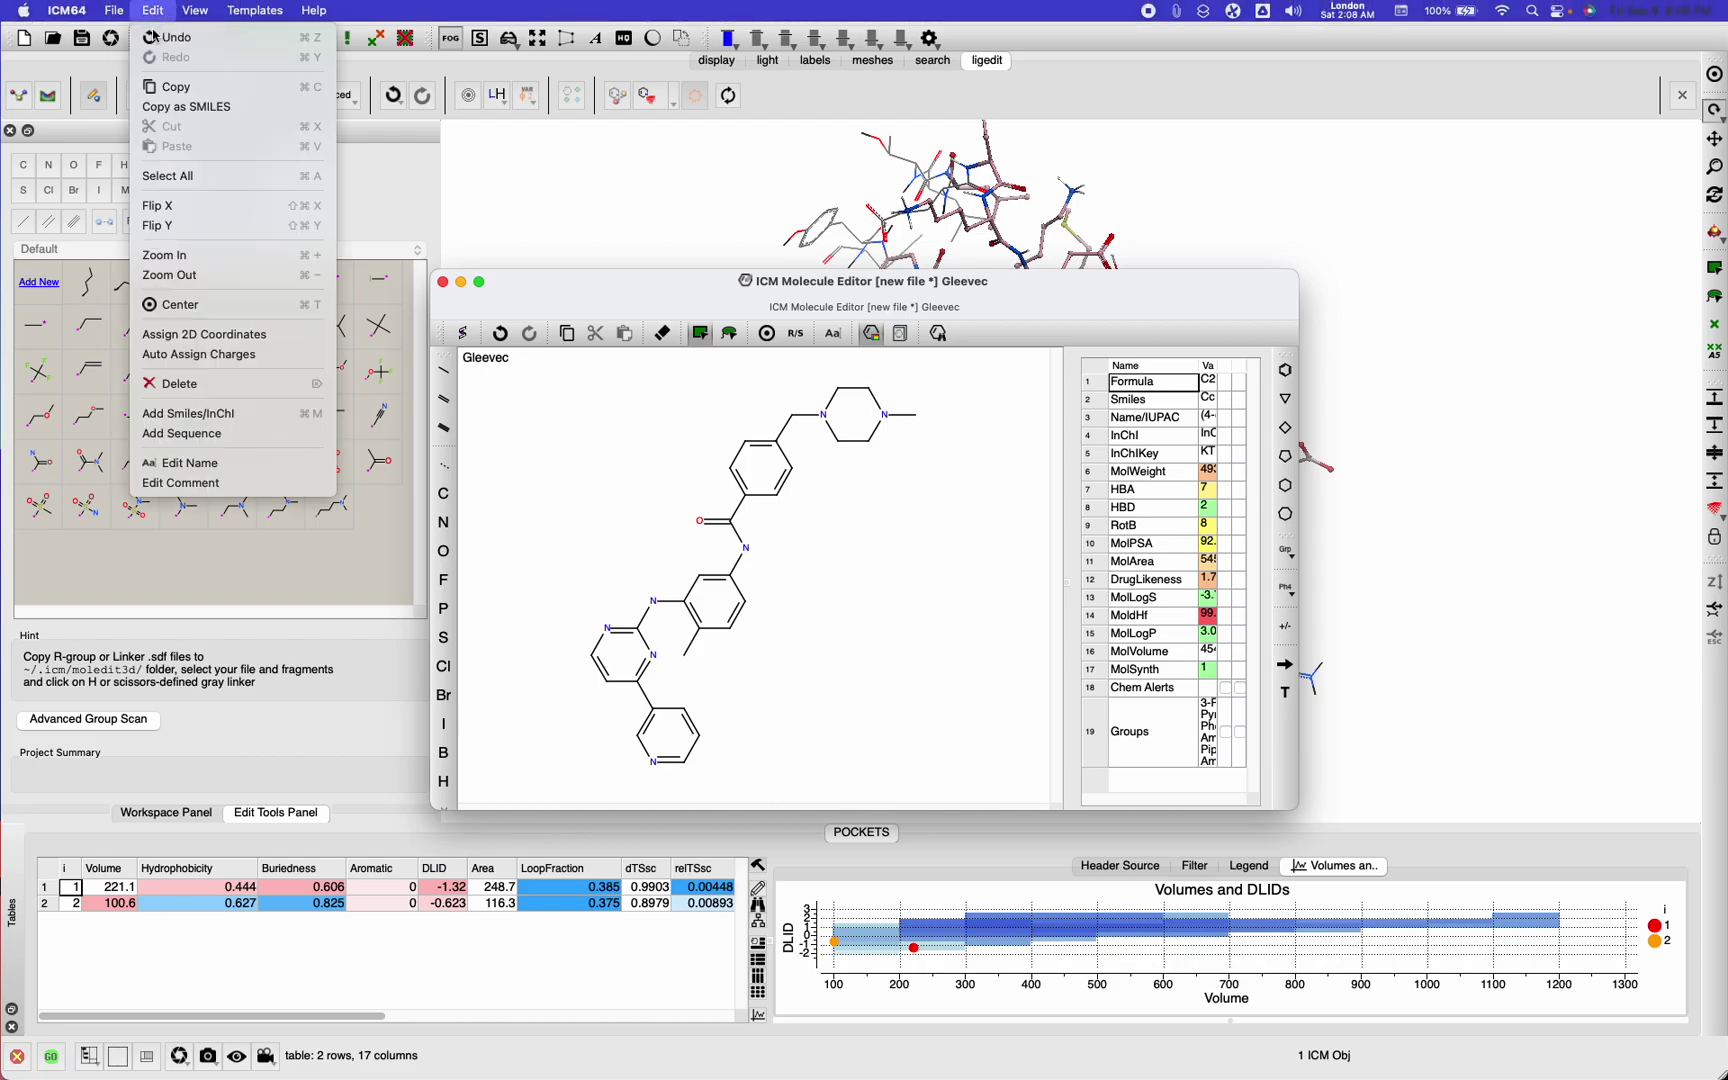
click(207, 357)
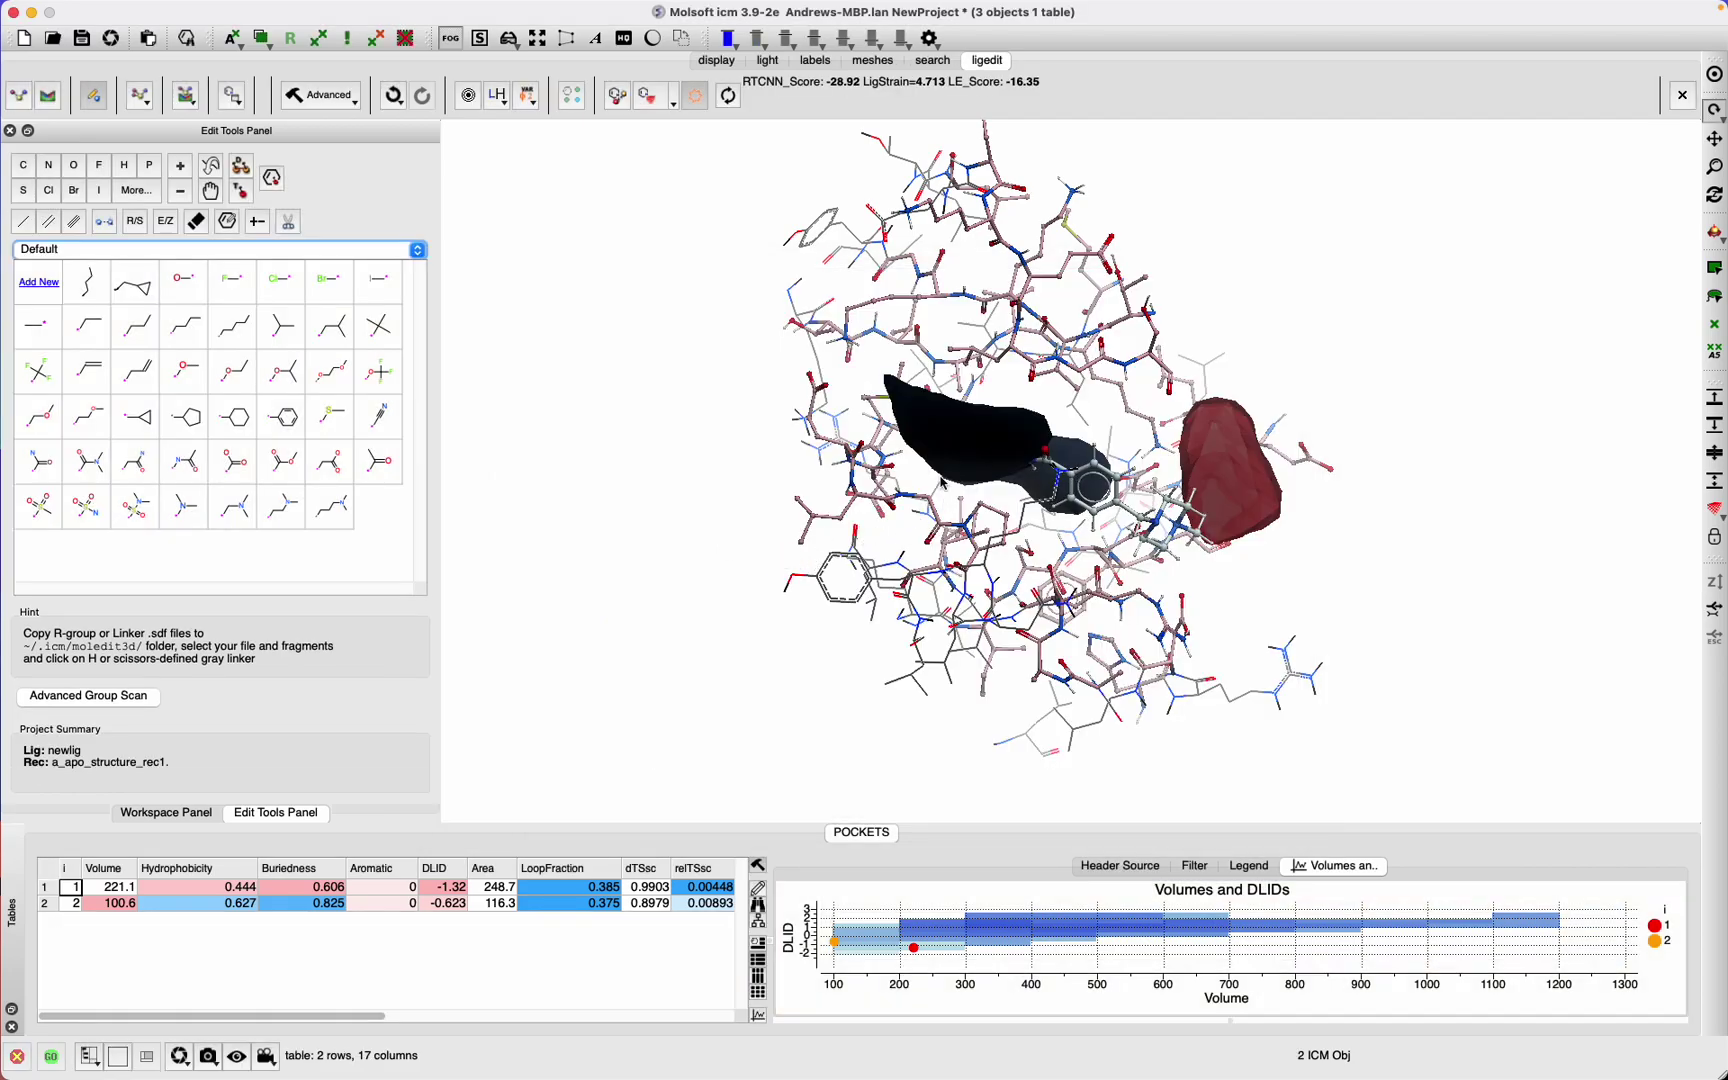
Hide both g_pocket meshes and select the docked ligand newlig in the Workspace Panel
click(175, 814)
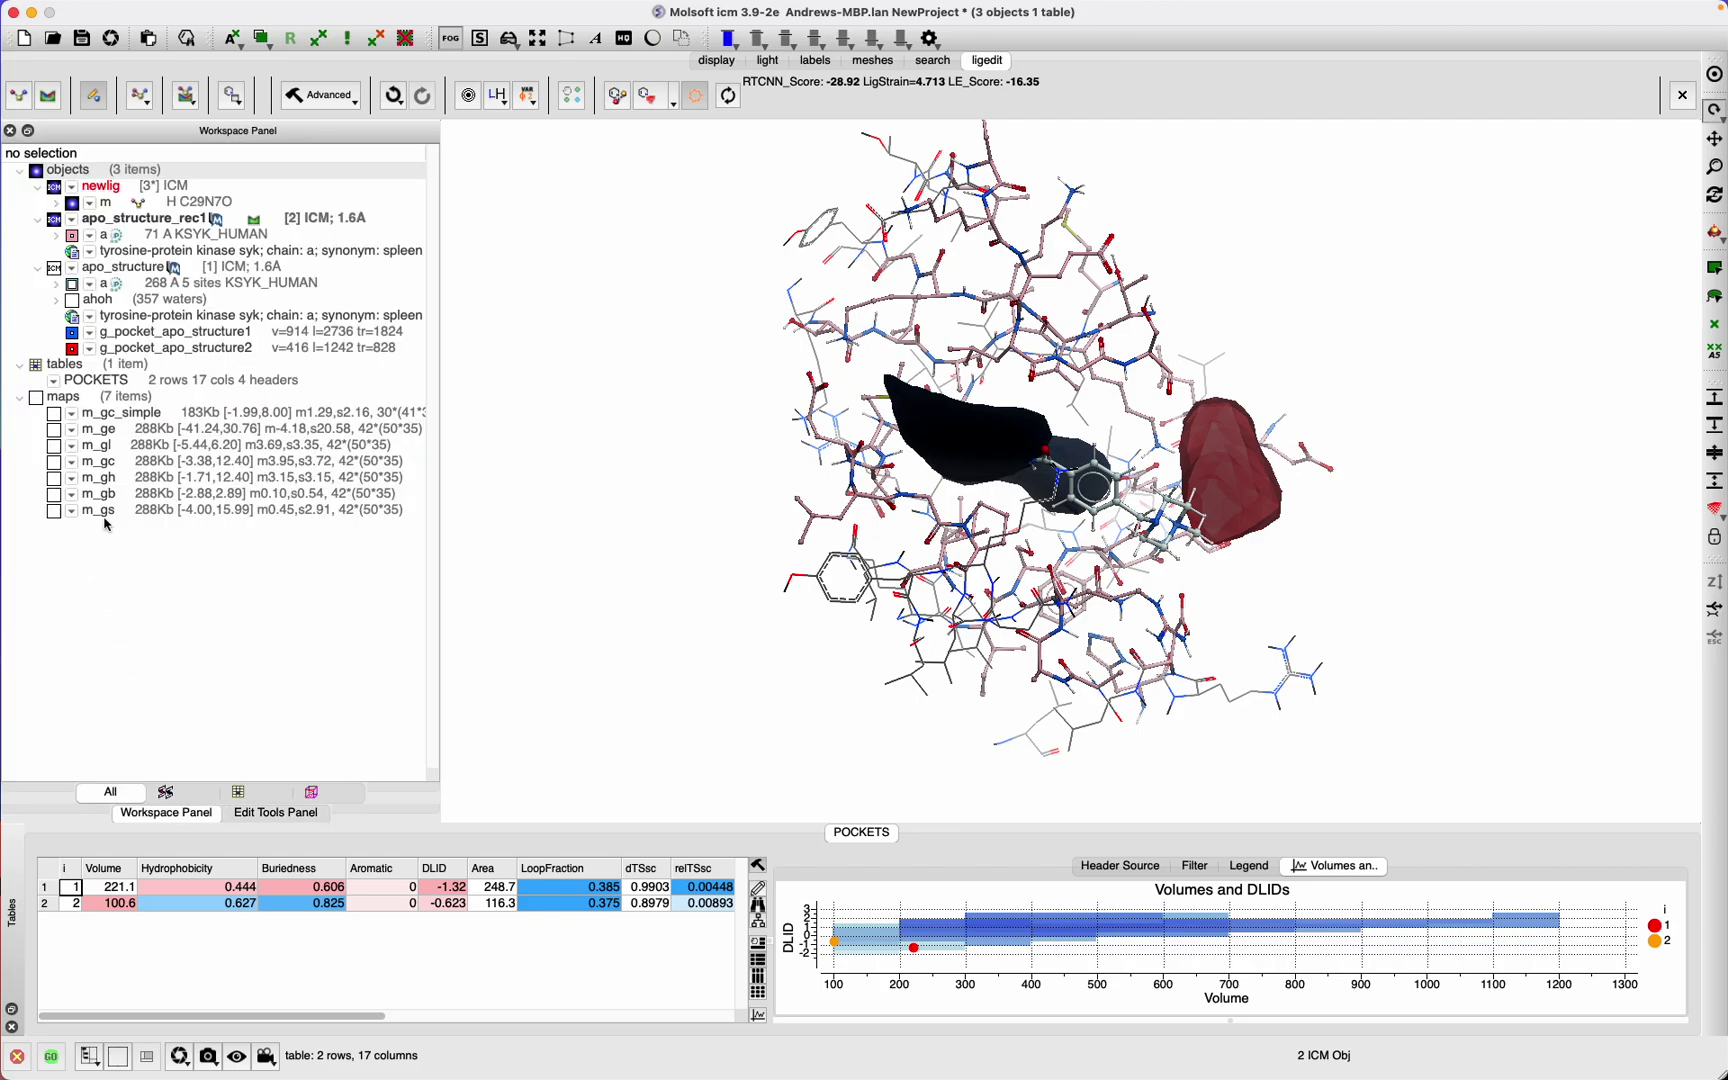
click(143, 345)
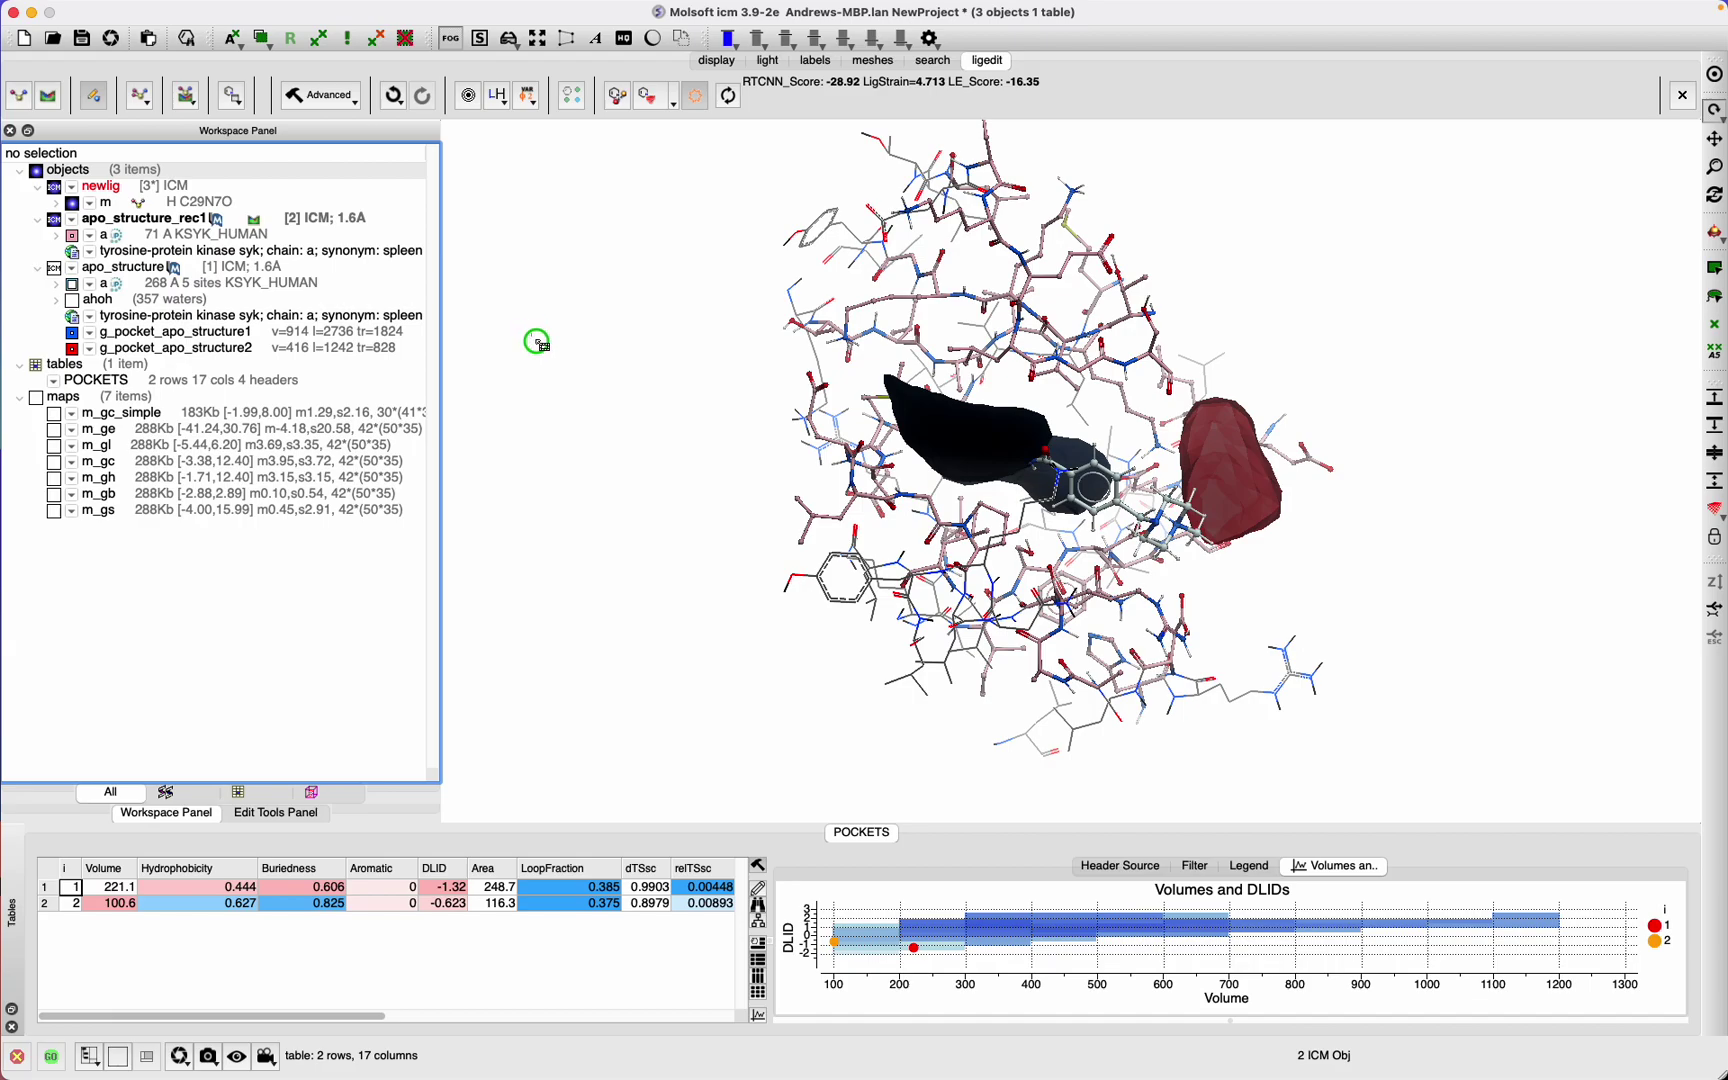
click(73, 334)
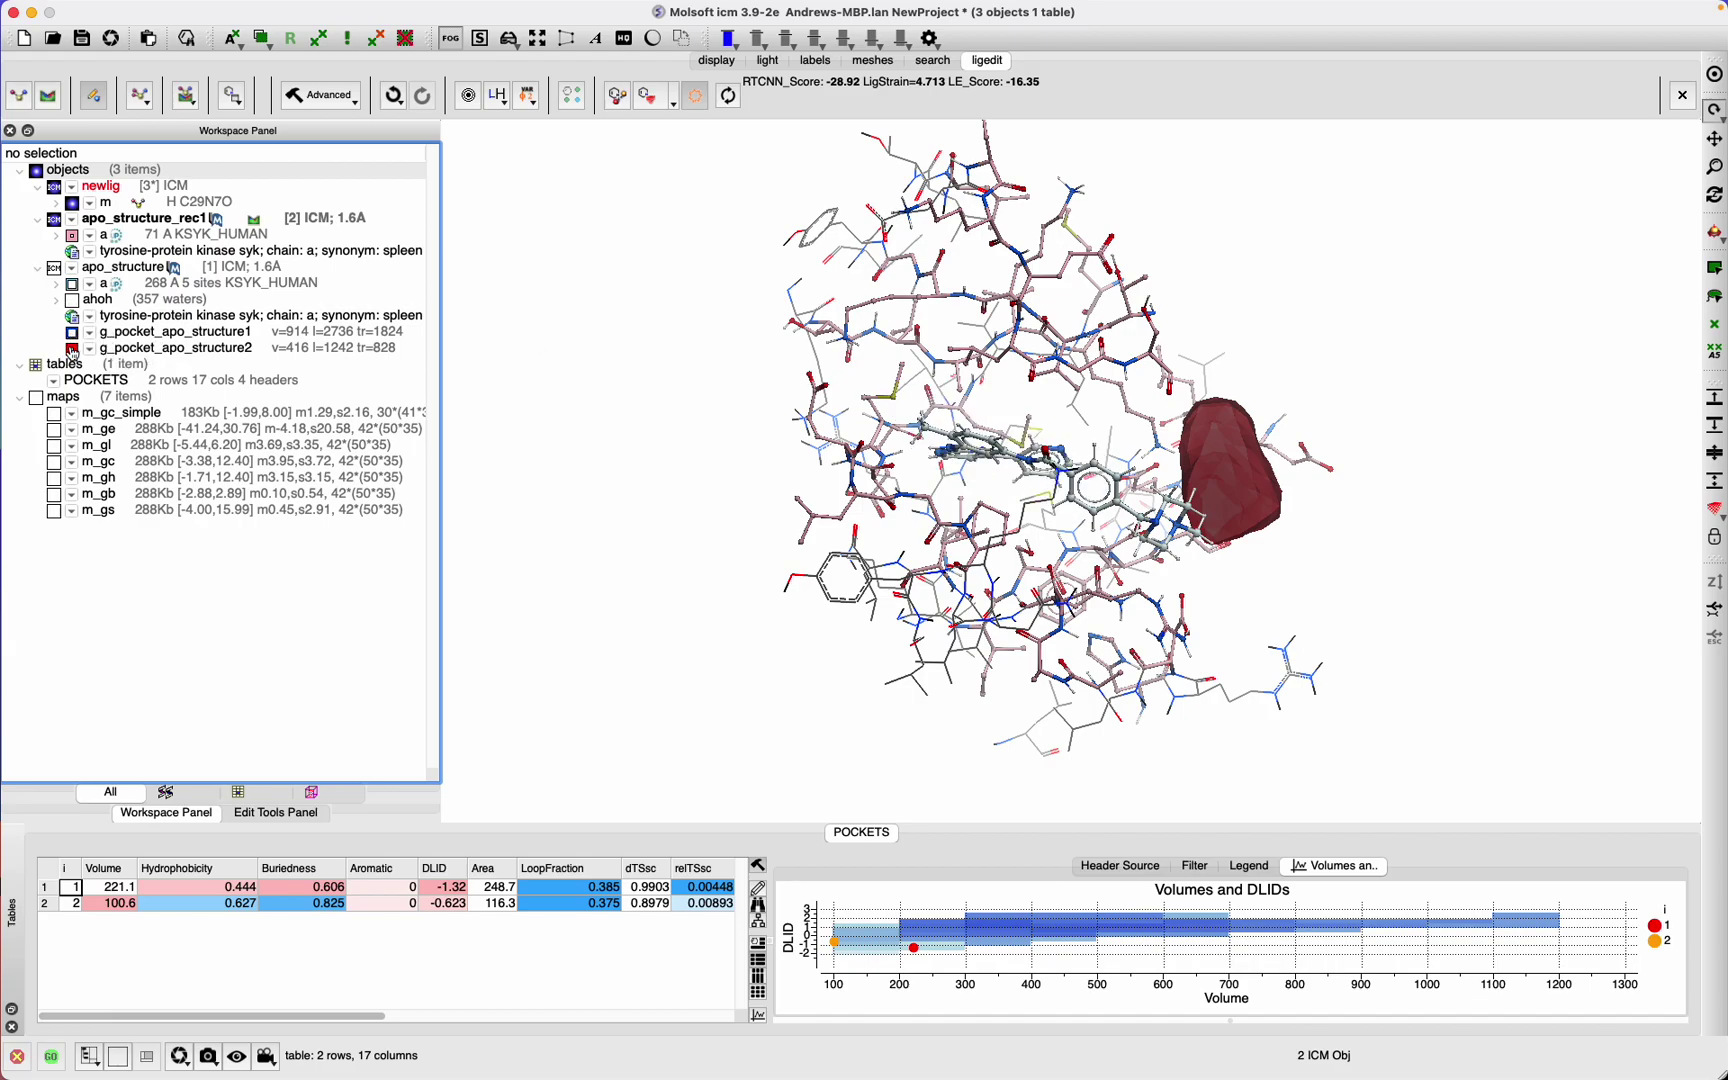
click(73, 350)
drag(676, 385, 603, 448)
click(148, 238)
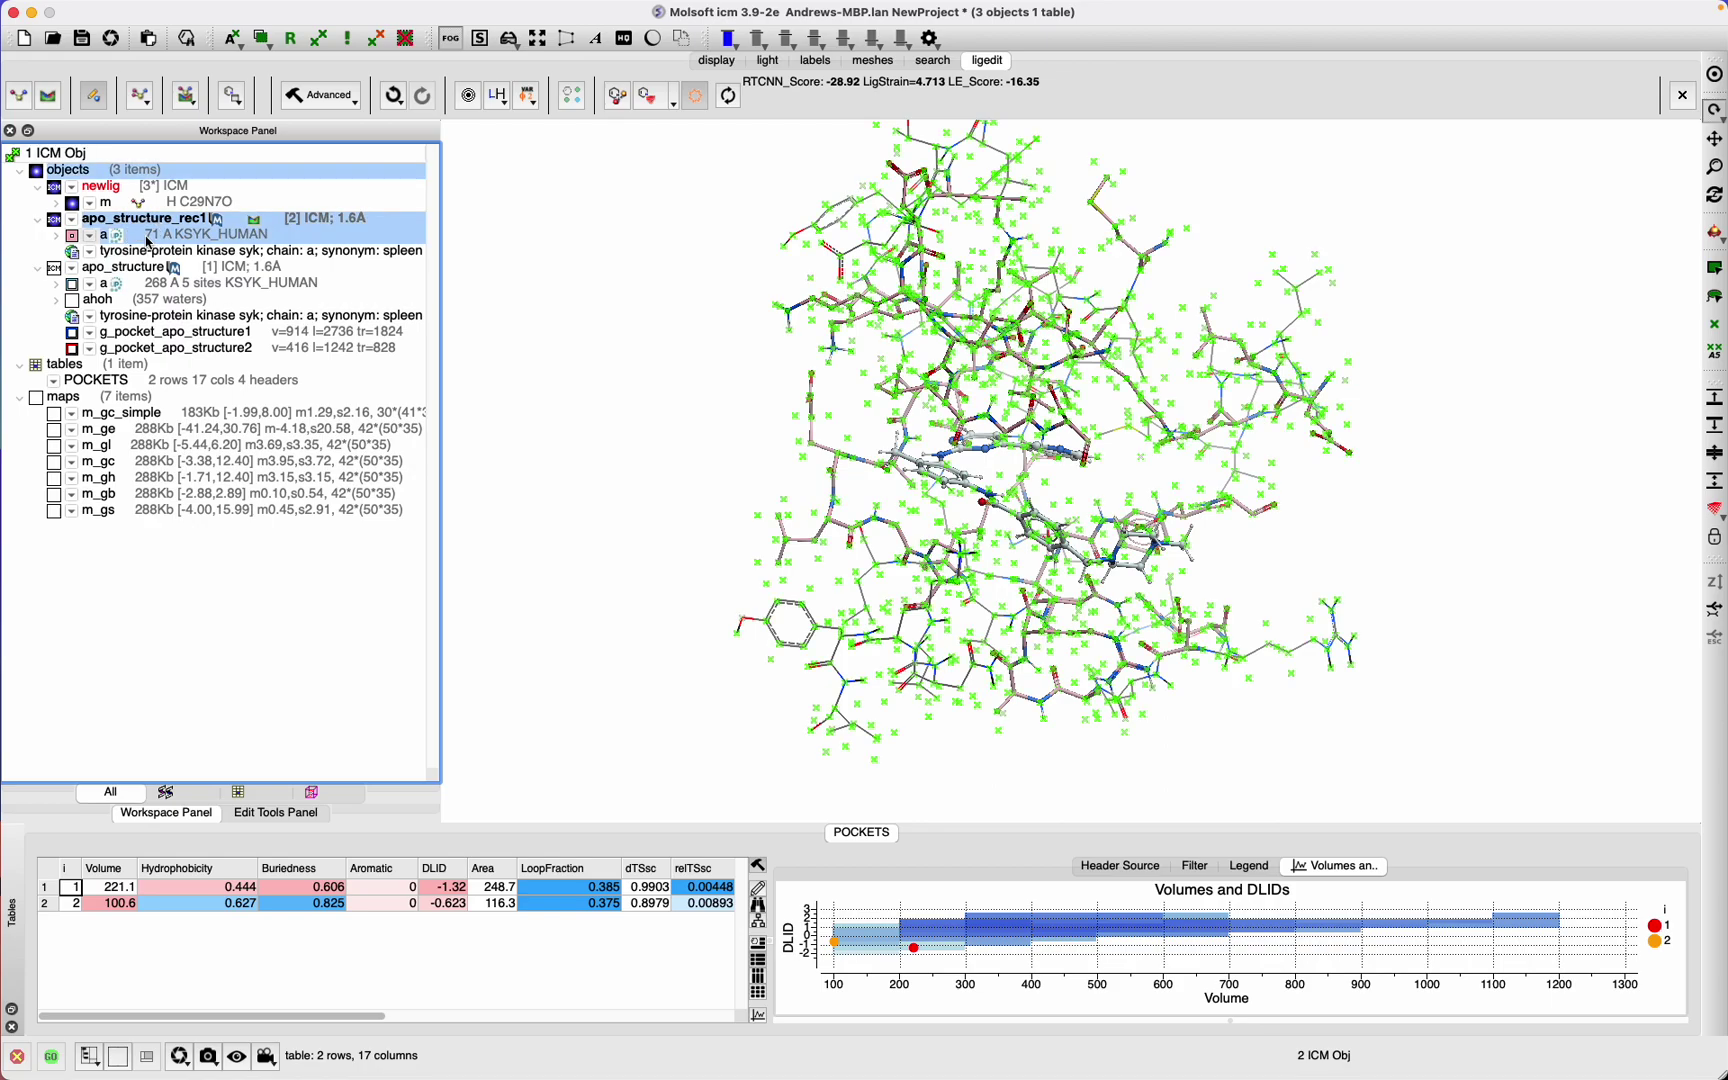
click(208, 206)
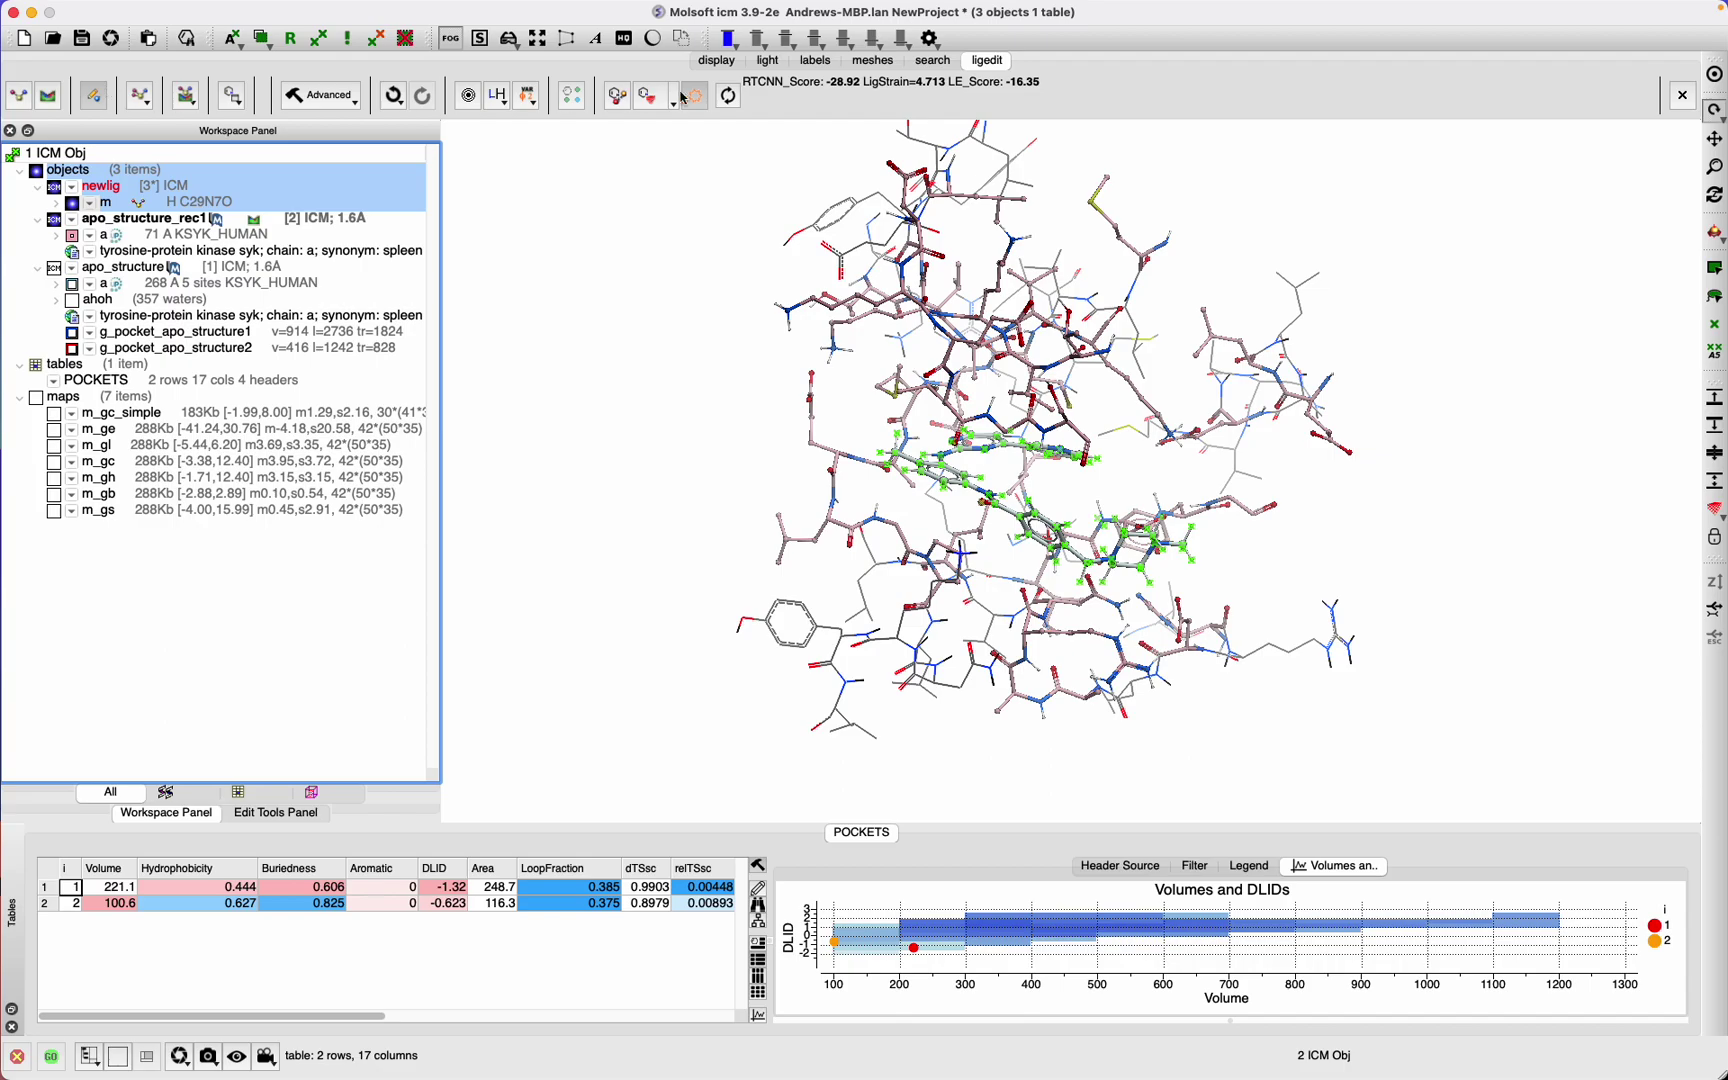
click(710, 64)
Colour only the docked Gleevec's carbon atoms green, then clear the selection
click(108, 97)
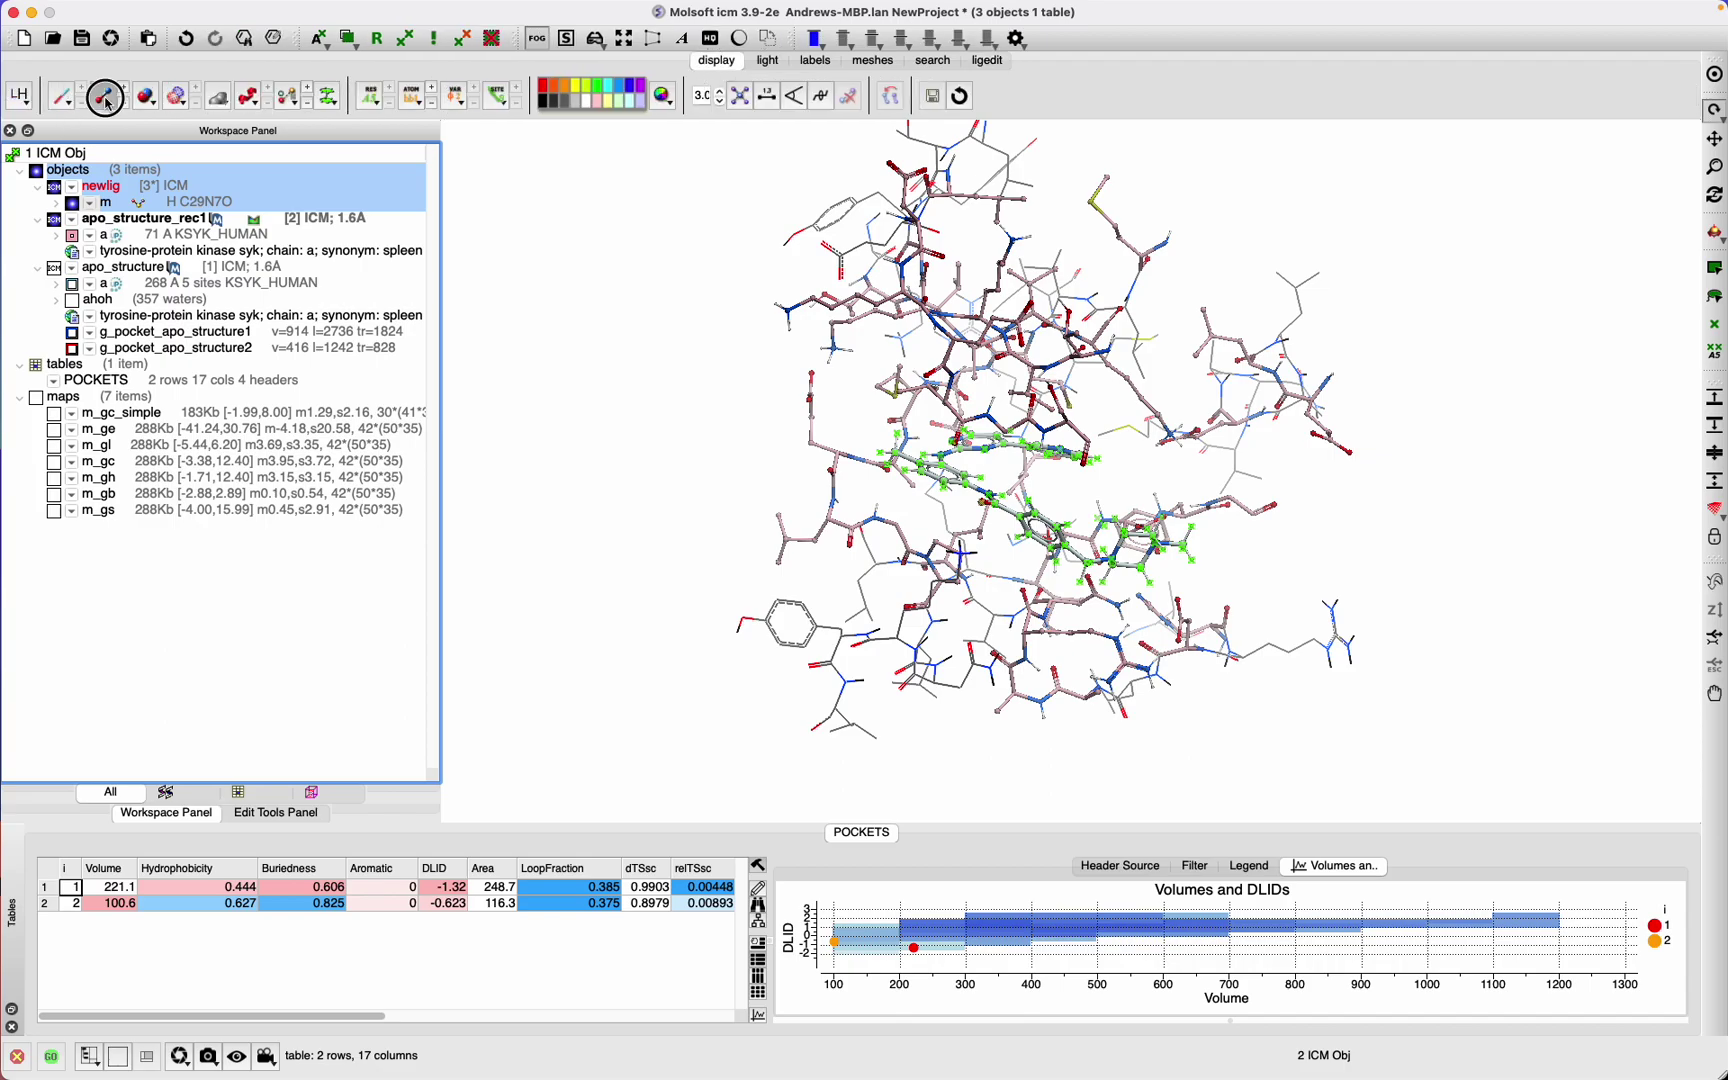
click(162, 168)
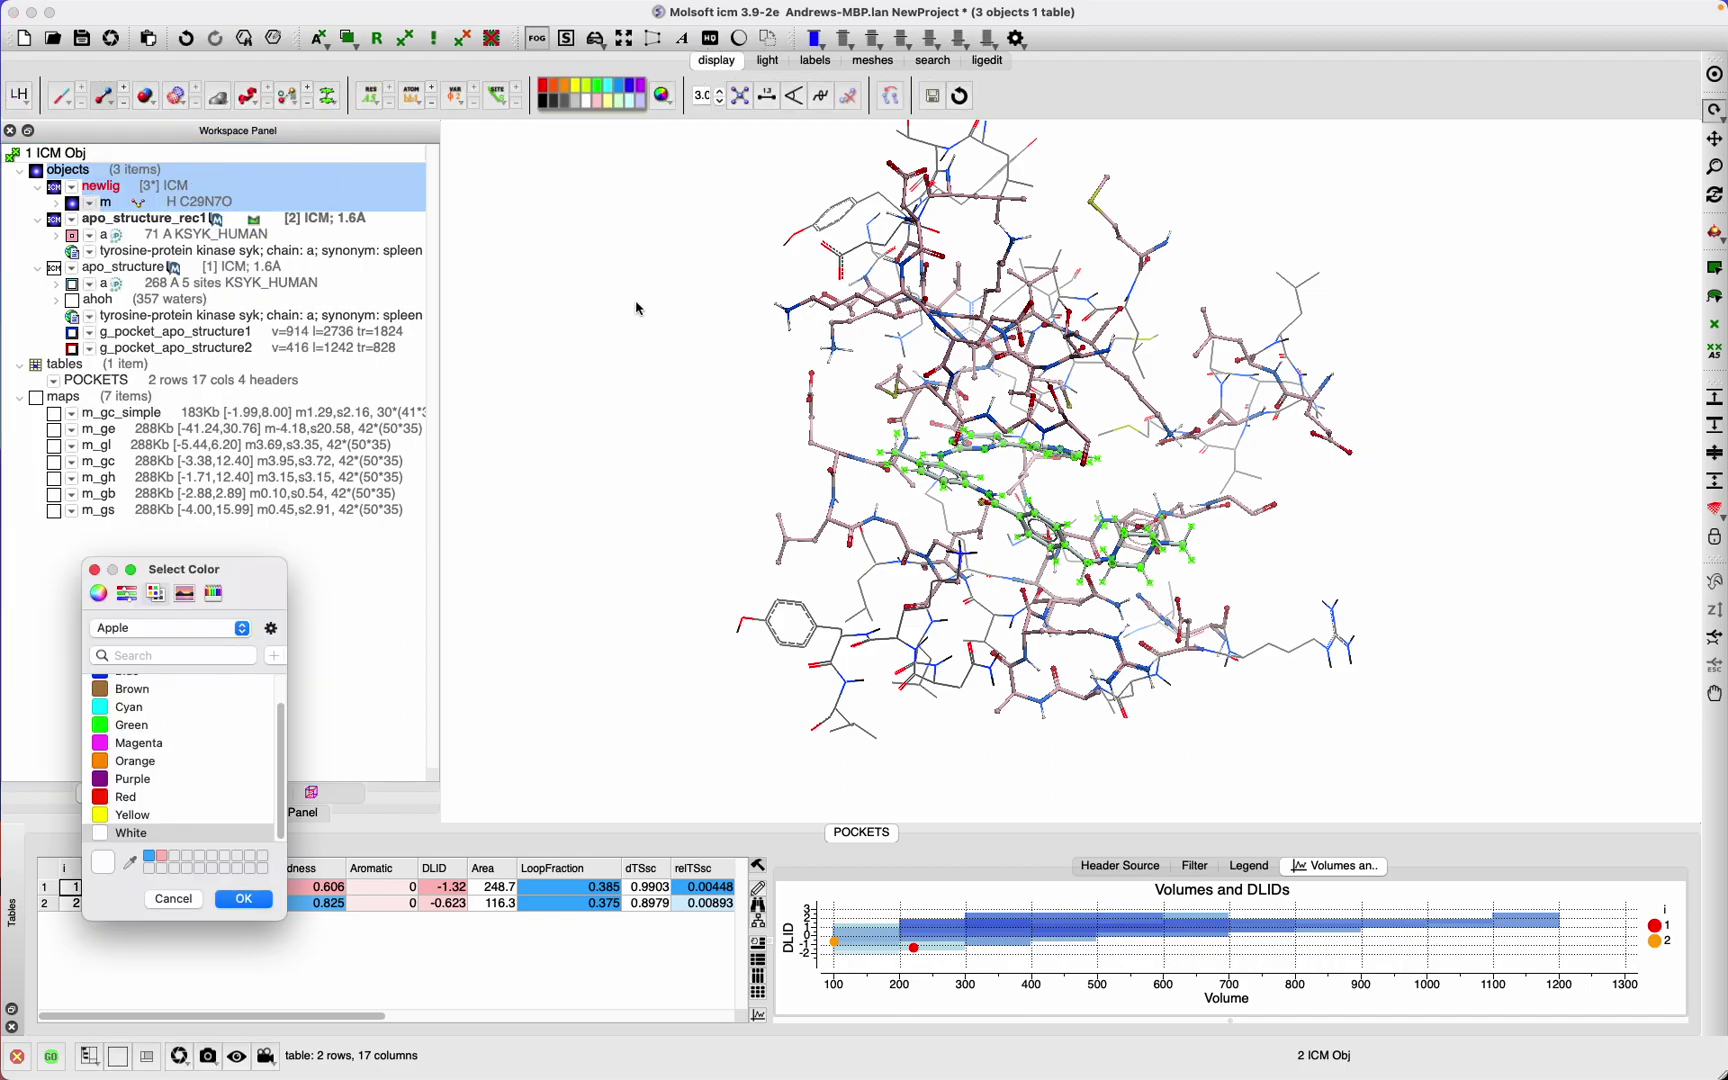
click(147, 728)
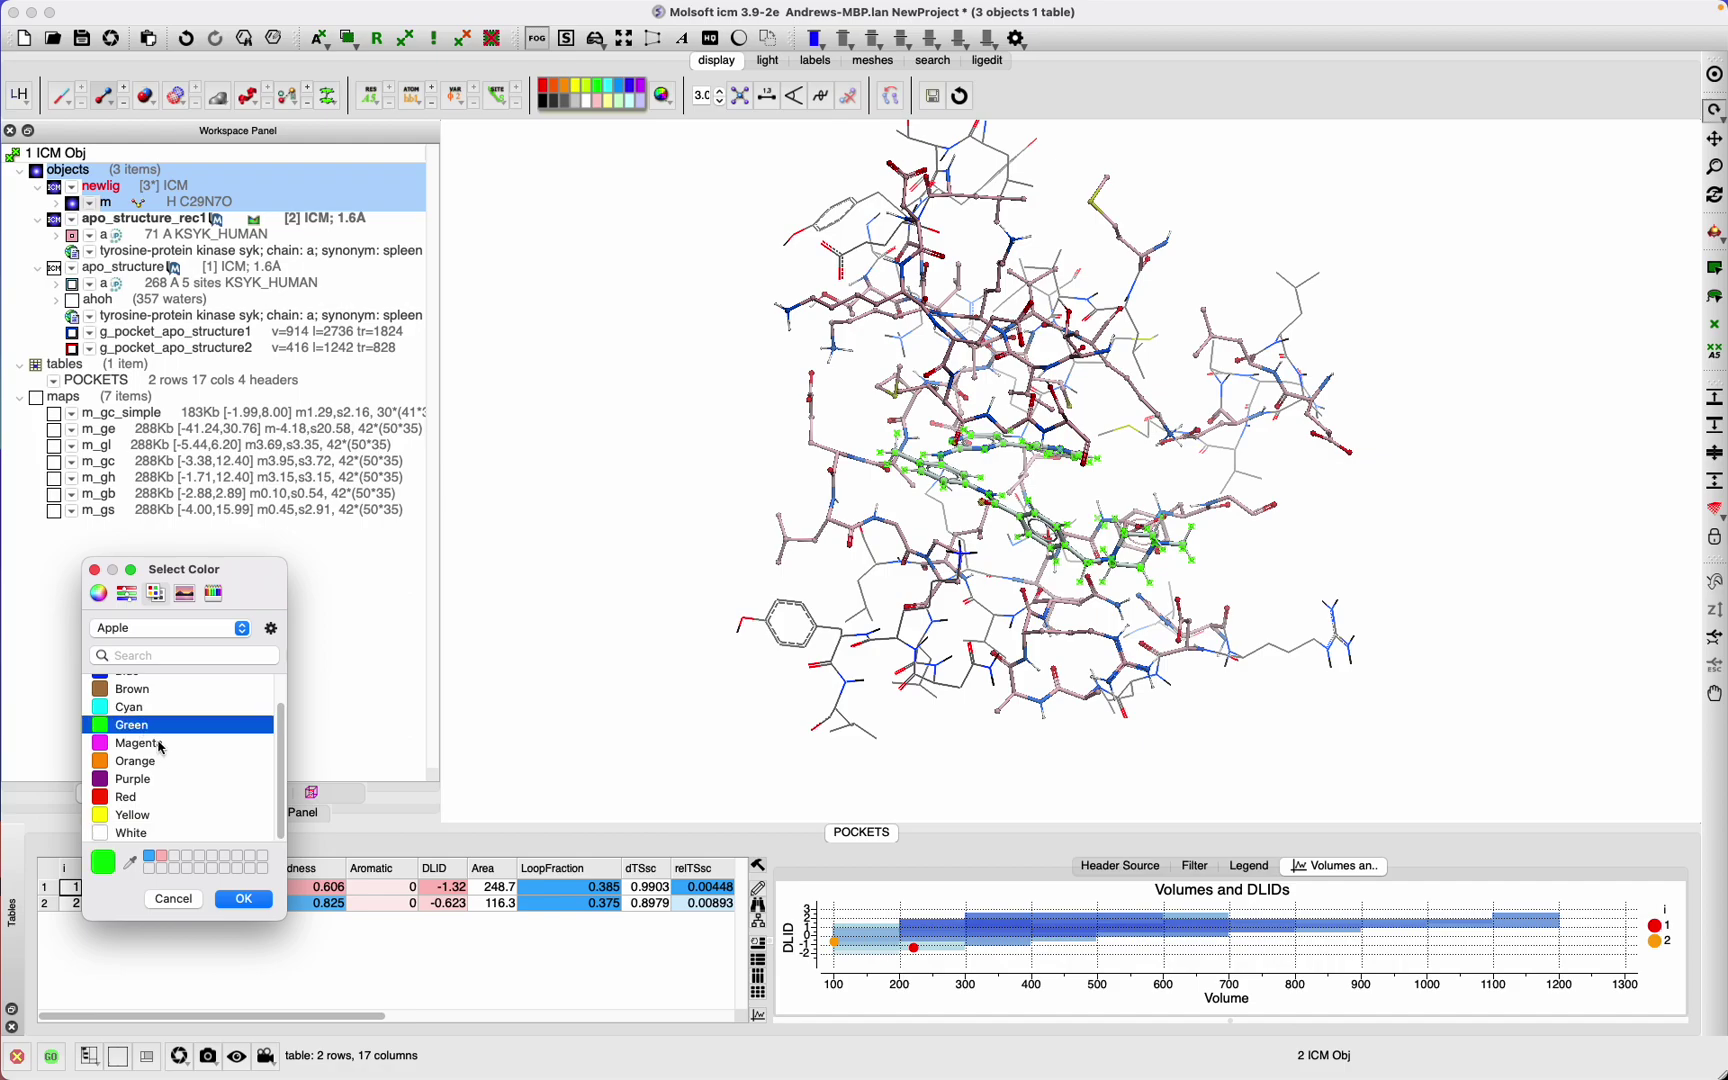
click(243, 900)
click(594, 562)
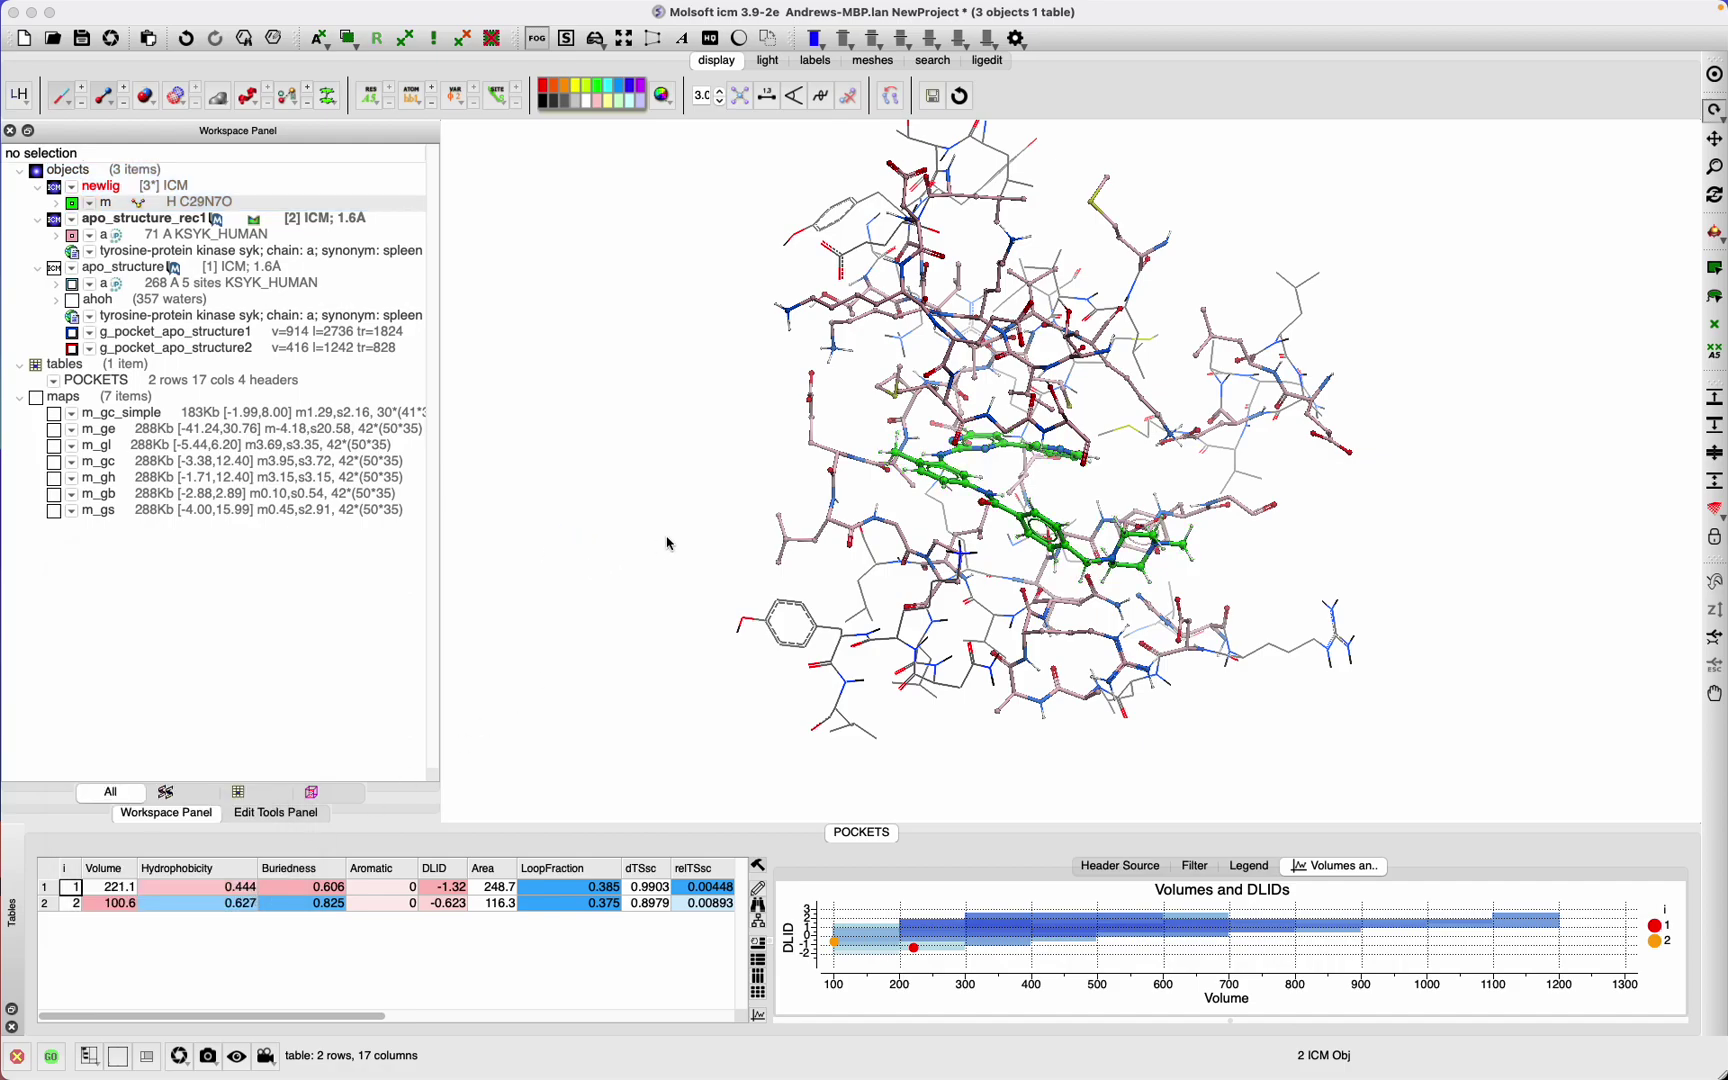
mouse_move(675, 501)
mouse_down()
mouse_move(648, 482)
mouse_move(694, 490)
mouse_up()
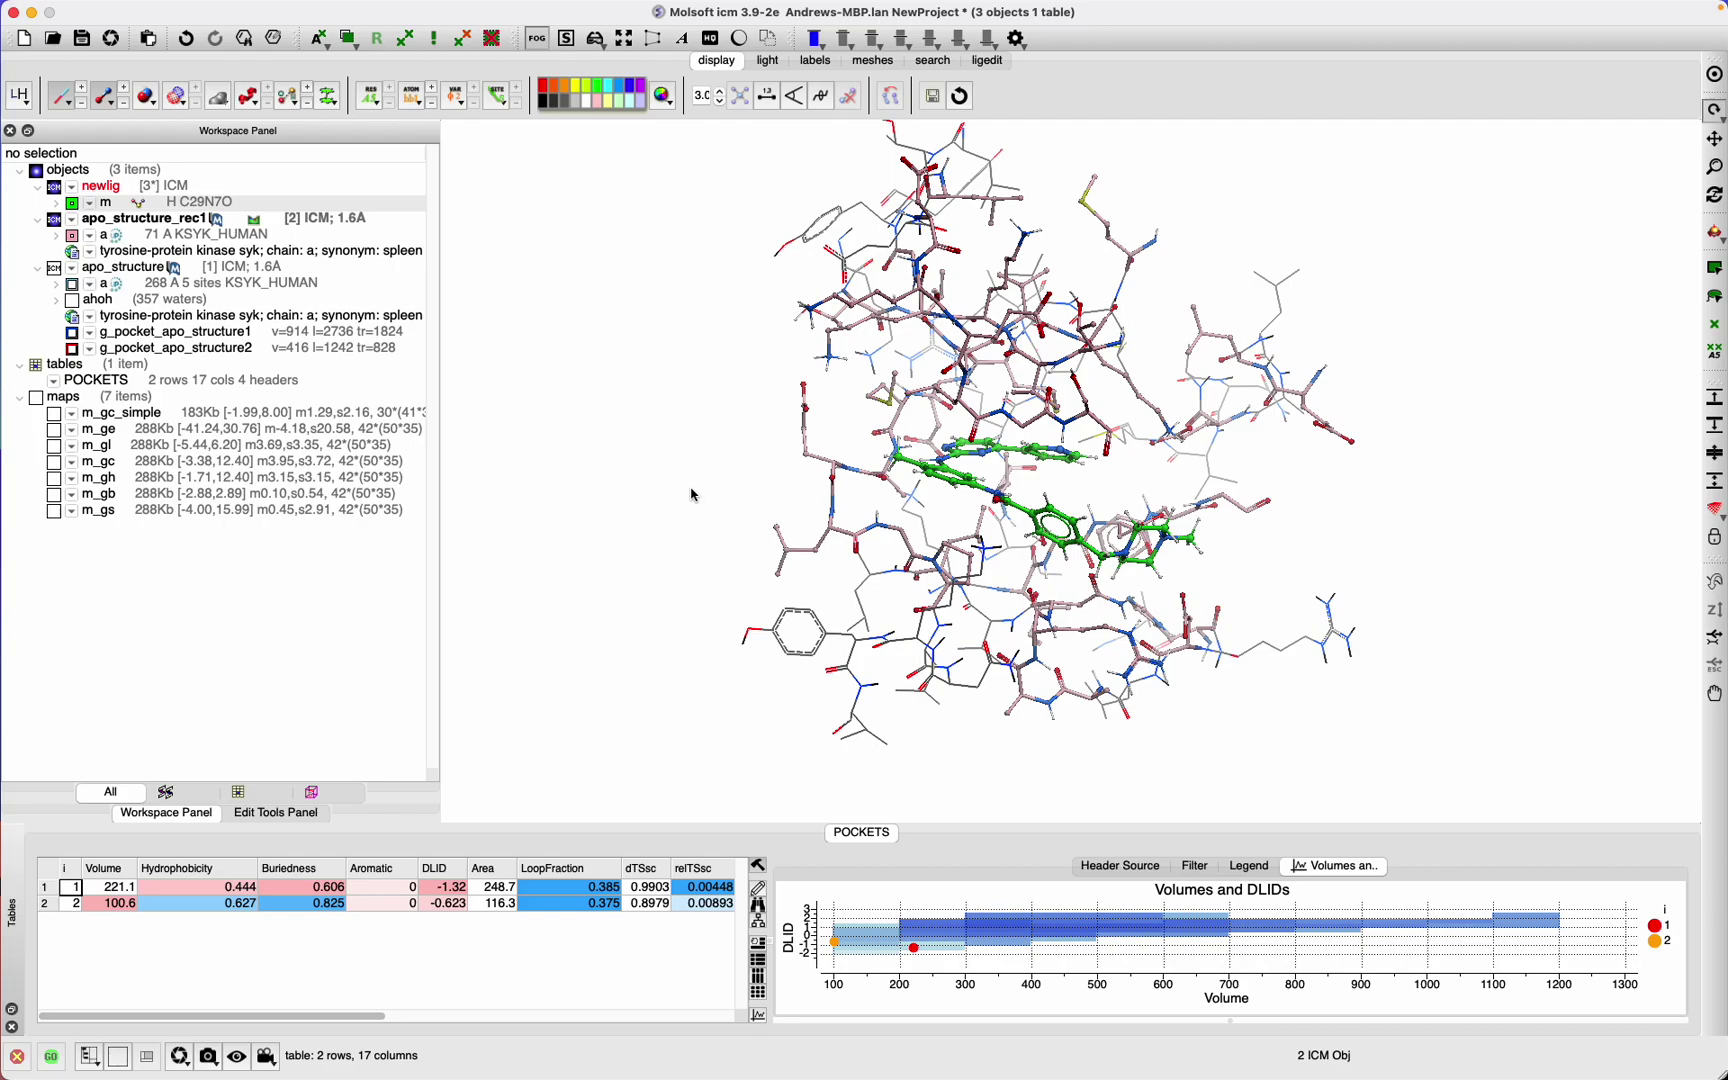
click(988, 61)
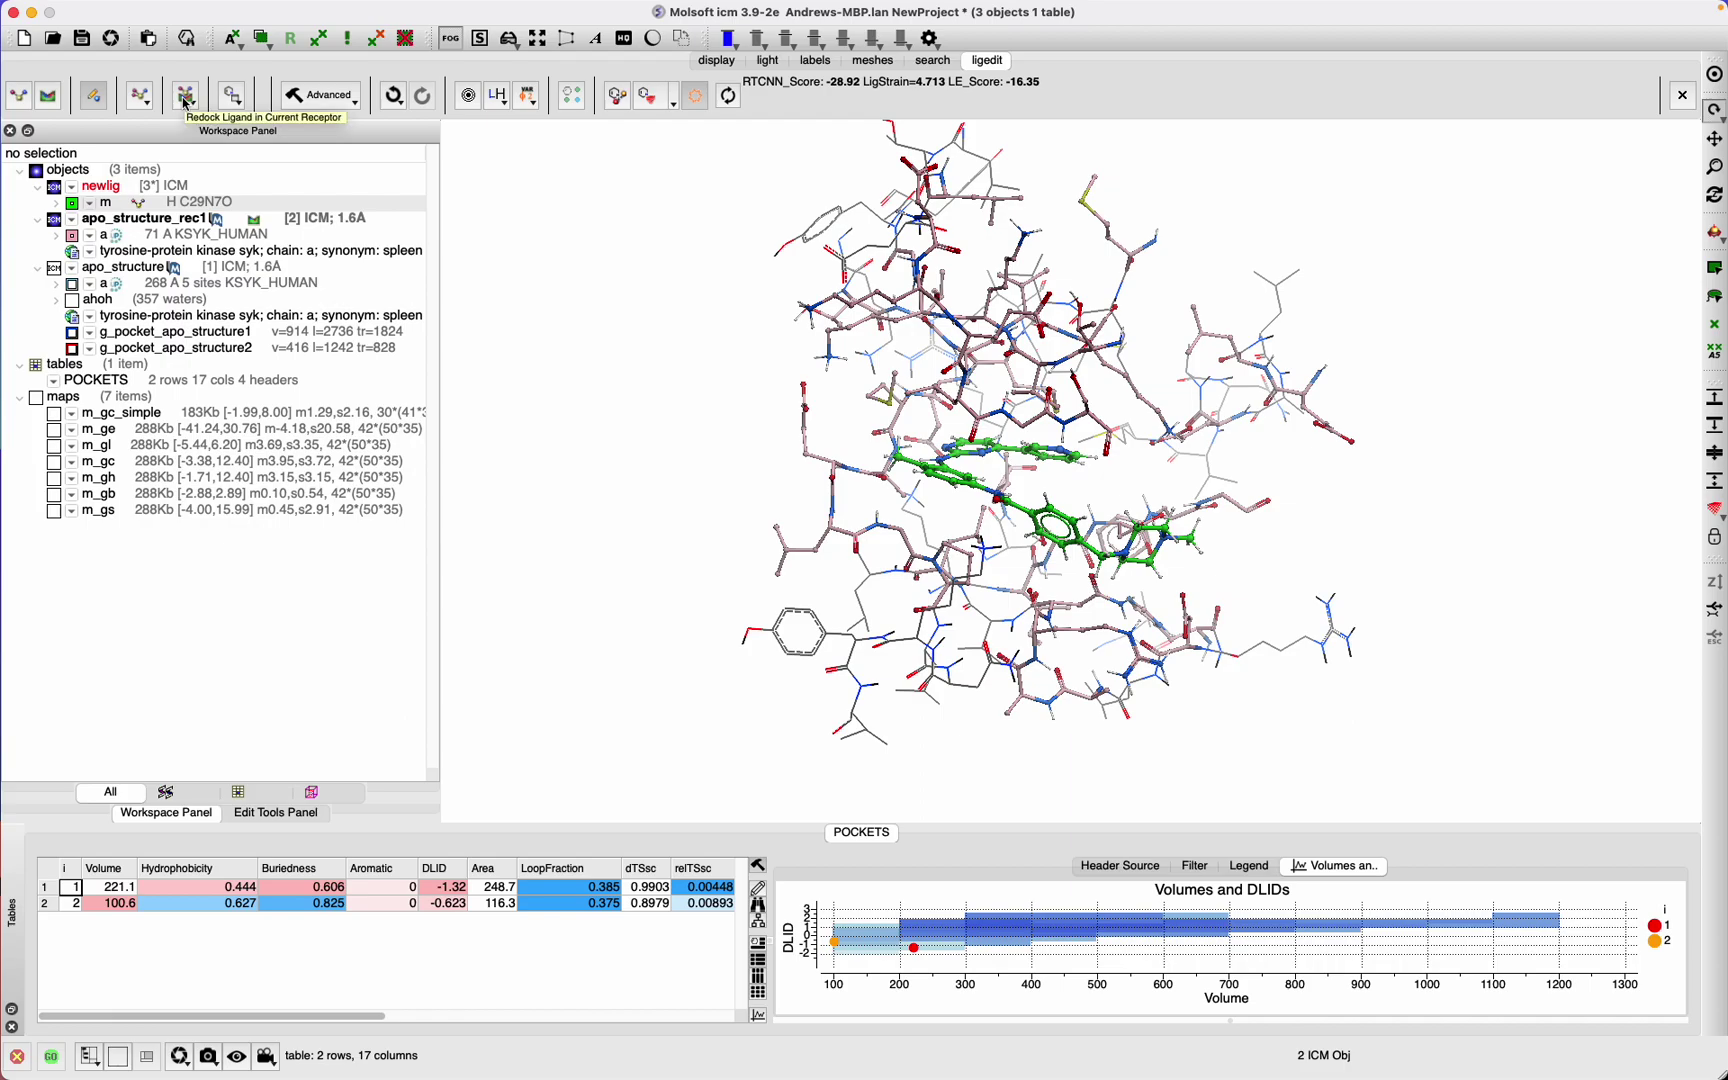
Redock Gleevec in the current receptor, yielding five scored poses in DOCKCONF
click(186, 98)
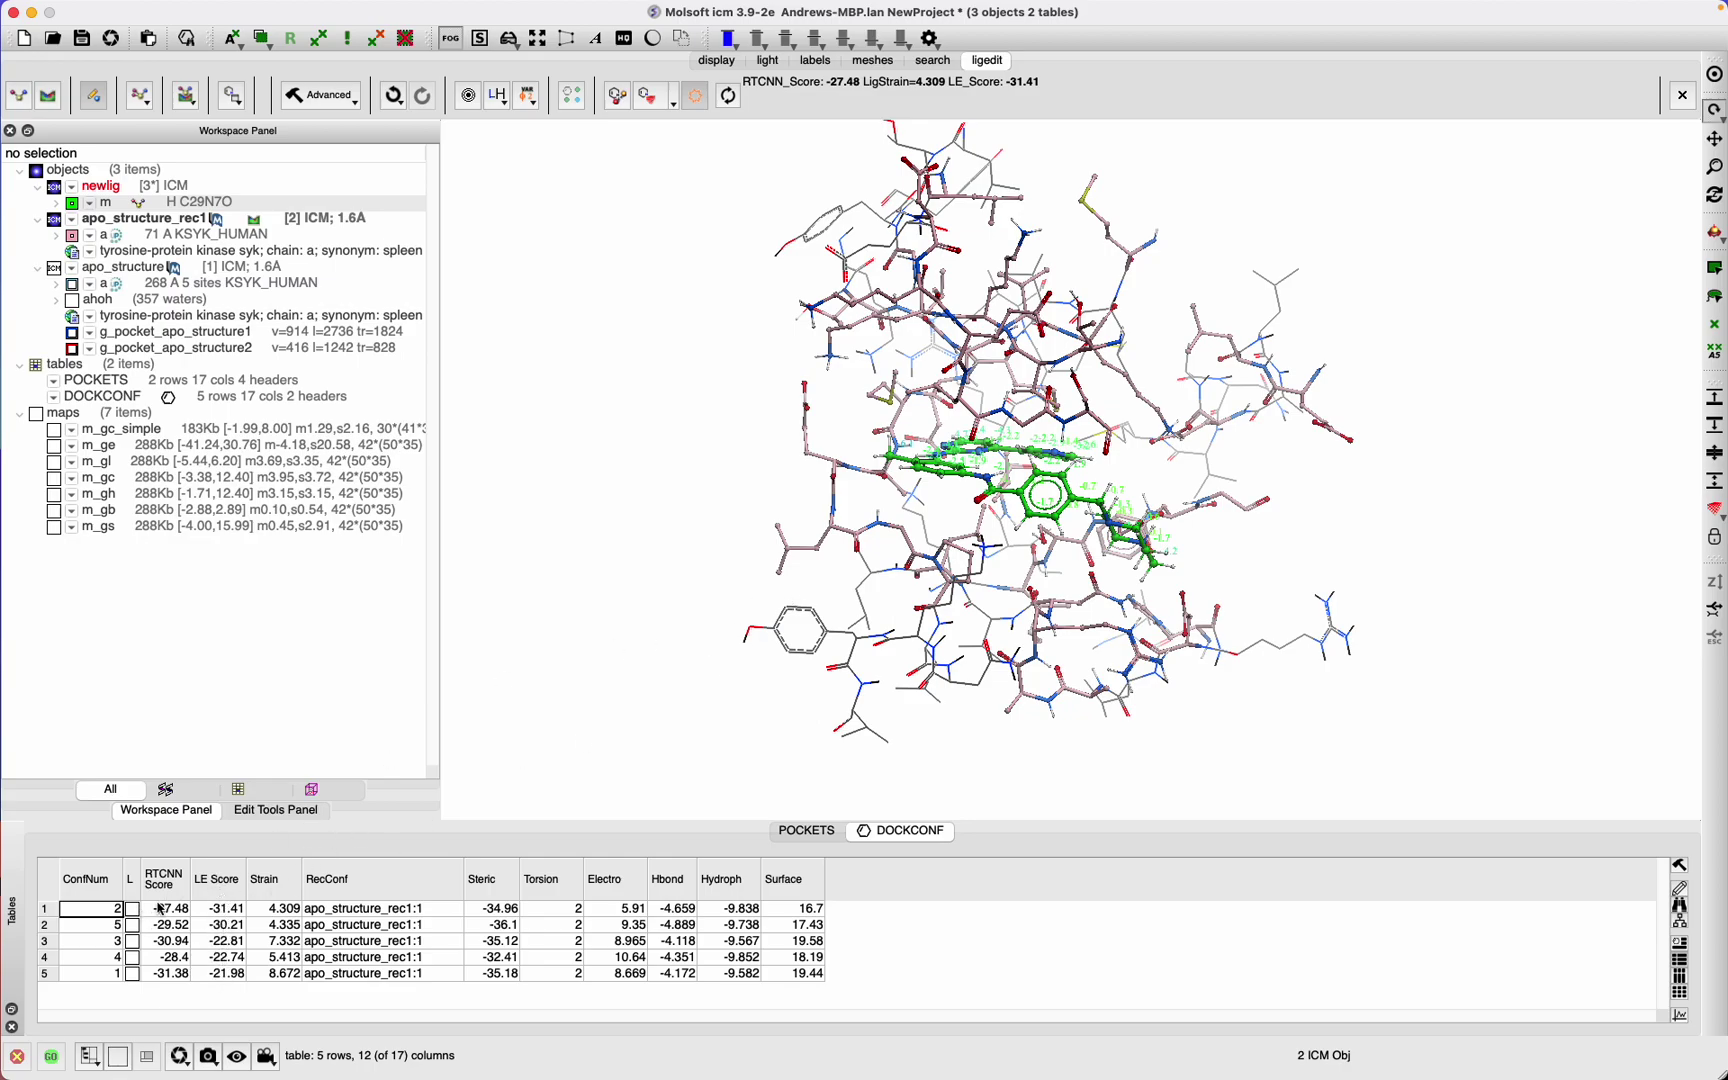
Preview poses -29.52 and -30.94, then load all five DOCKCONF poses as separate Gleevec objects
click(165, 929)
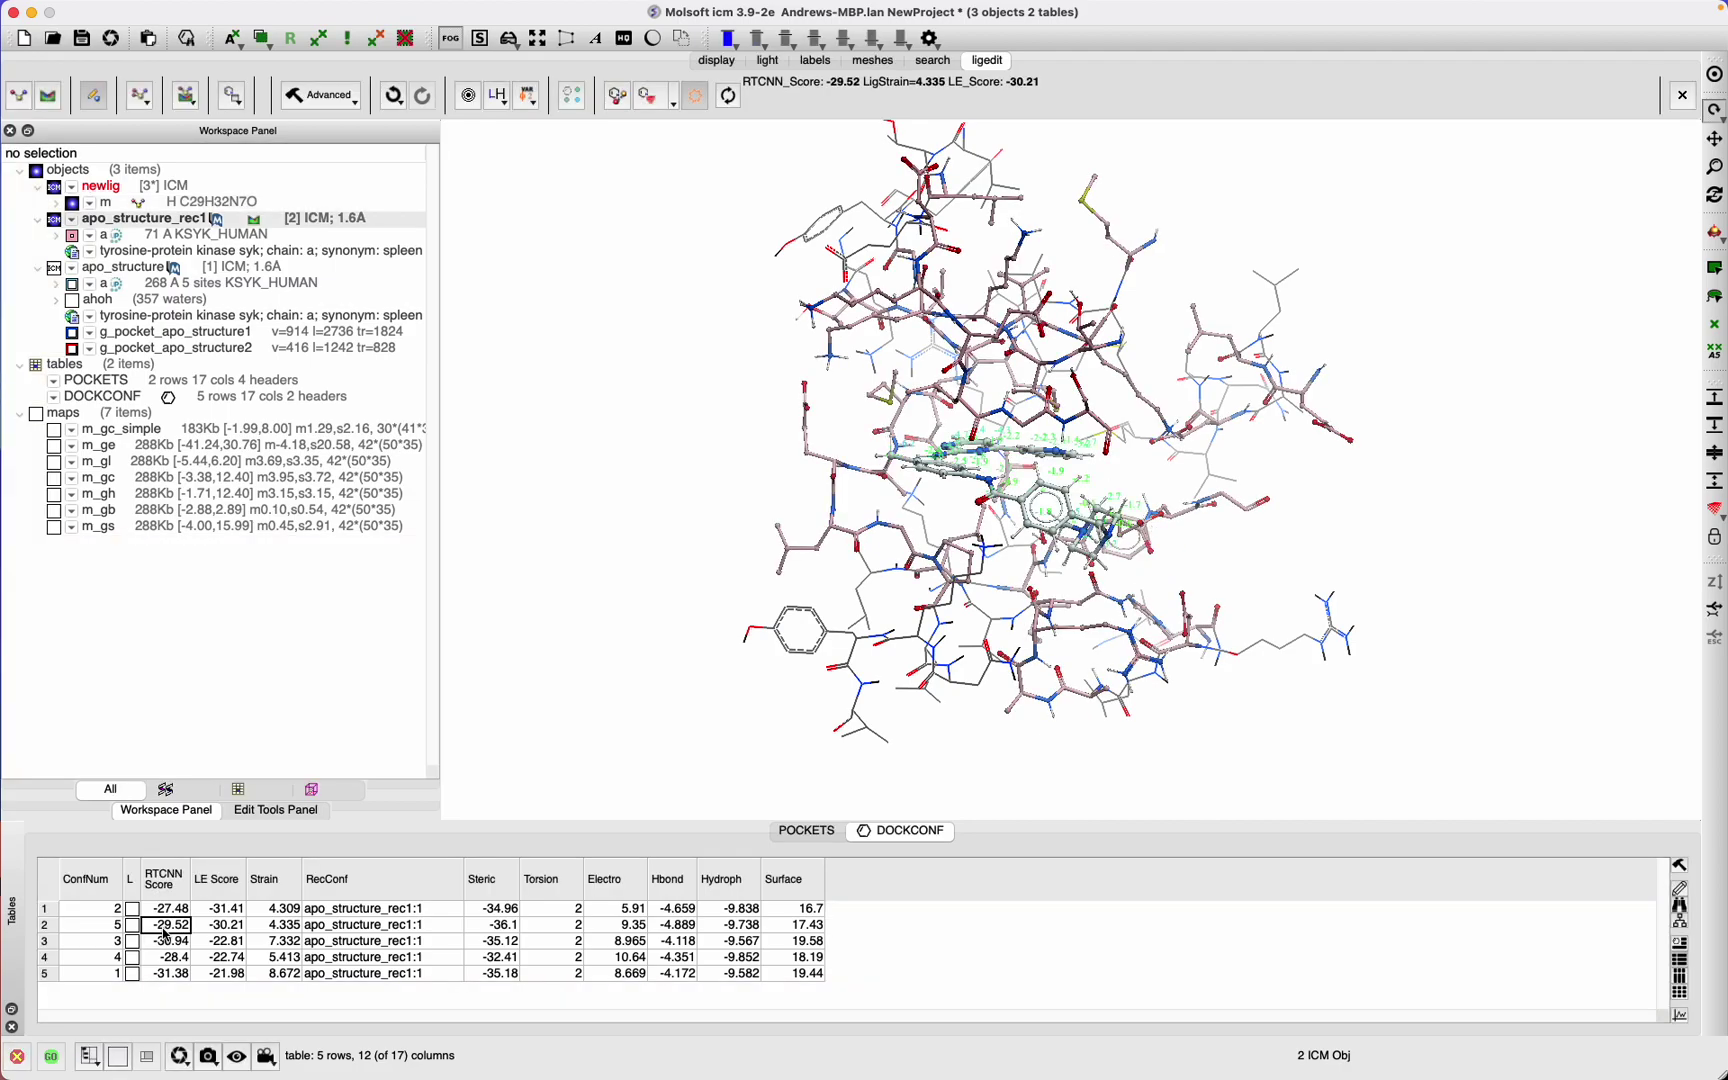
click(164, 943)
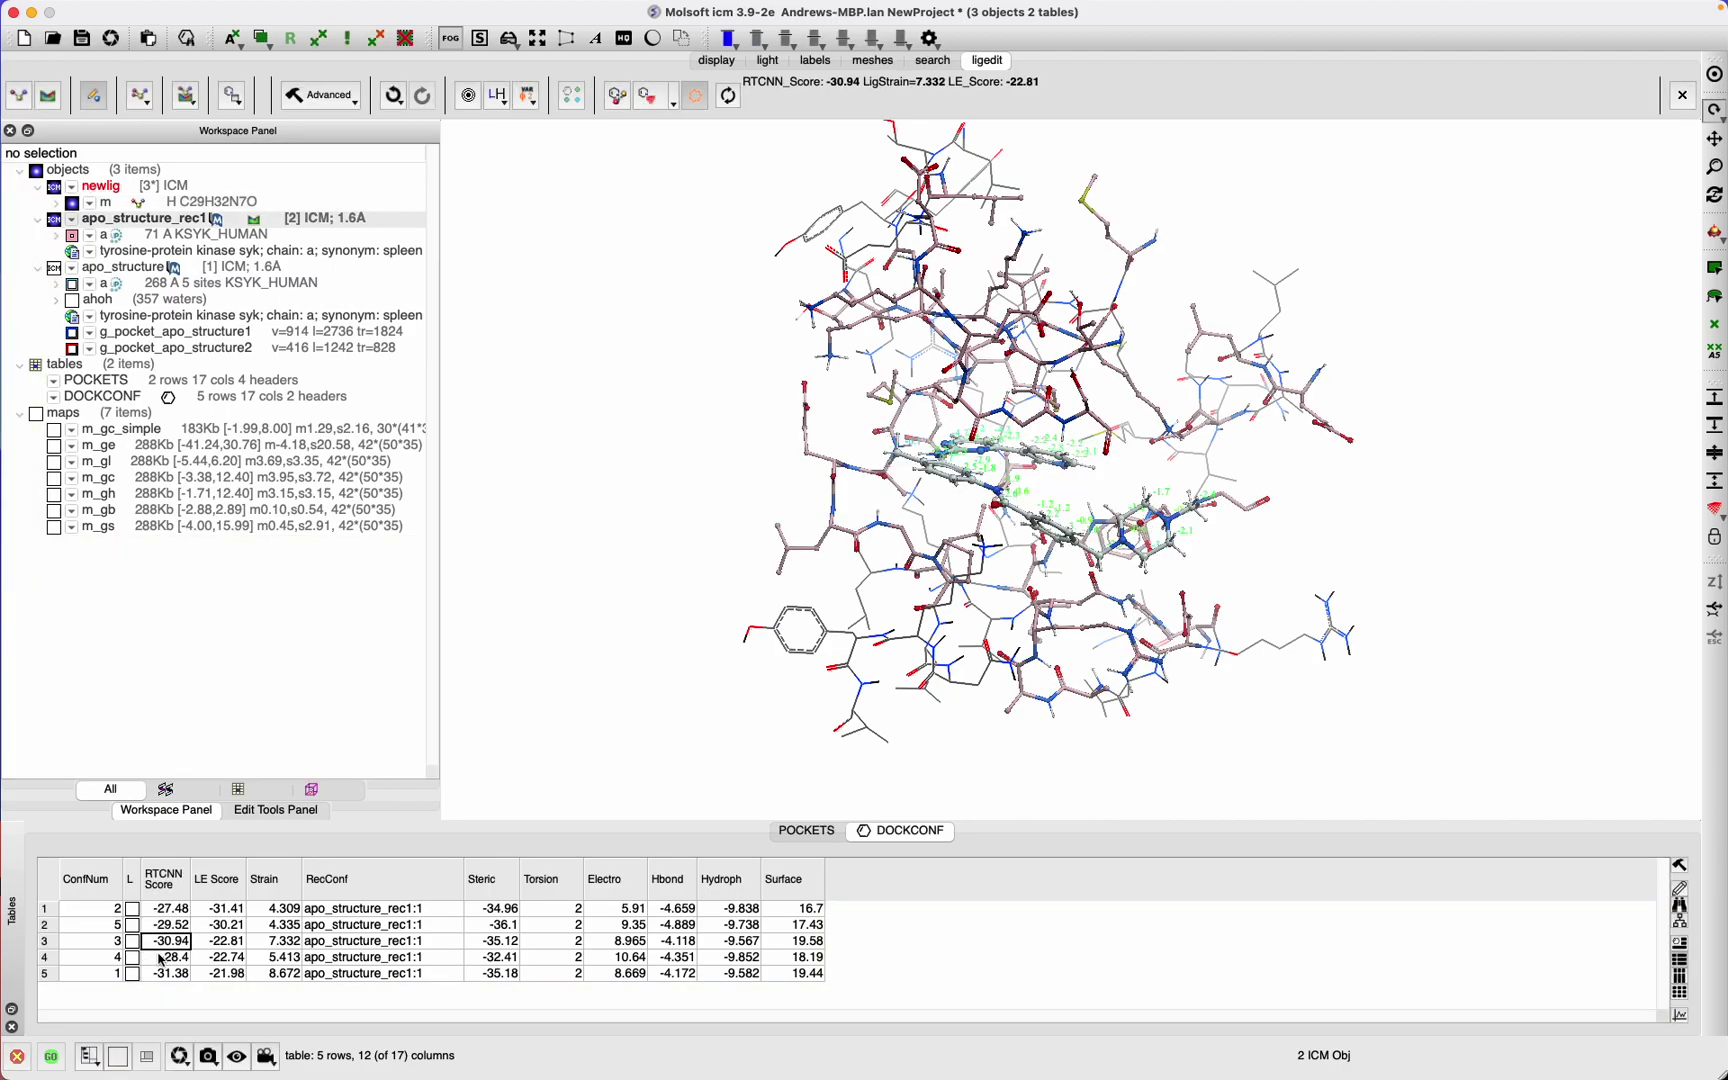
click(133, 928)
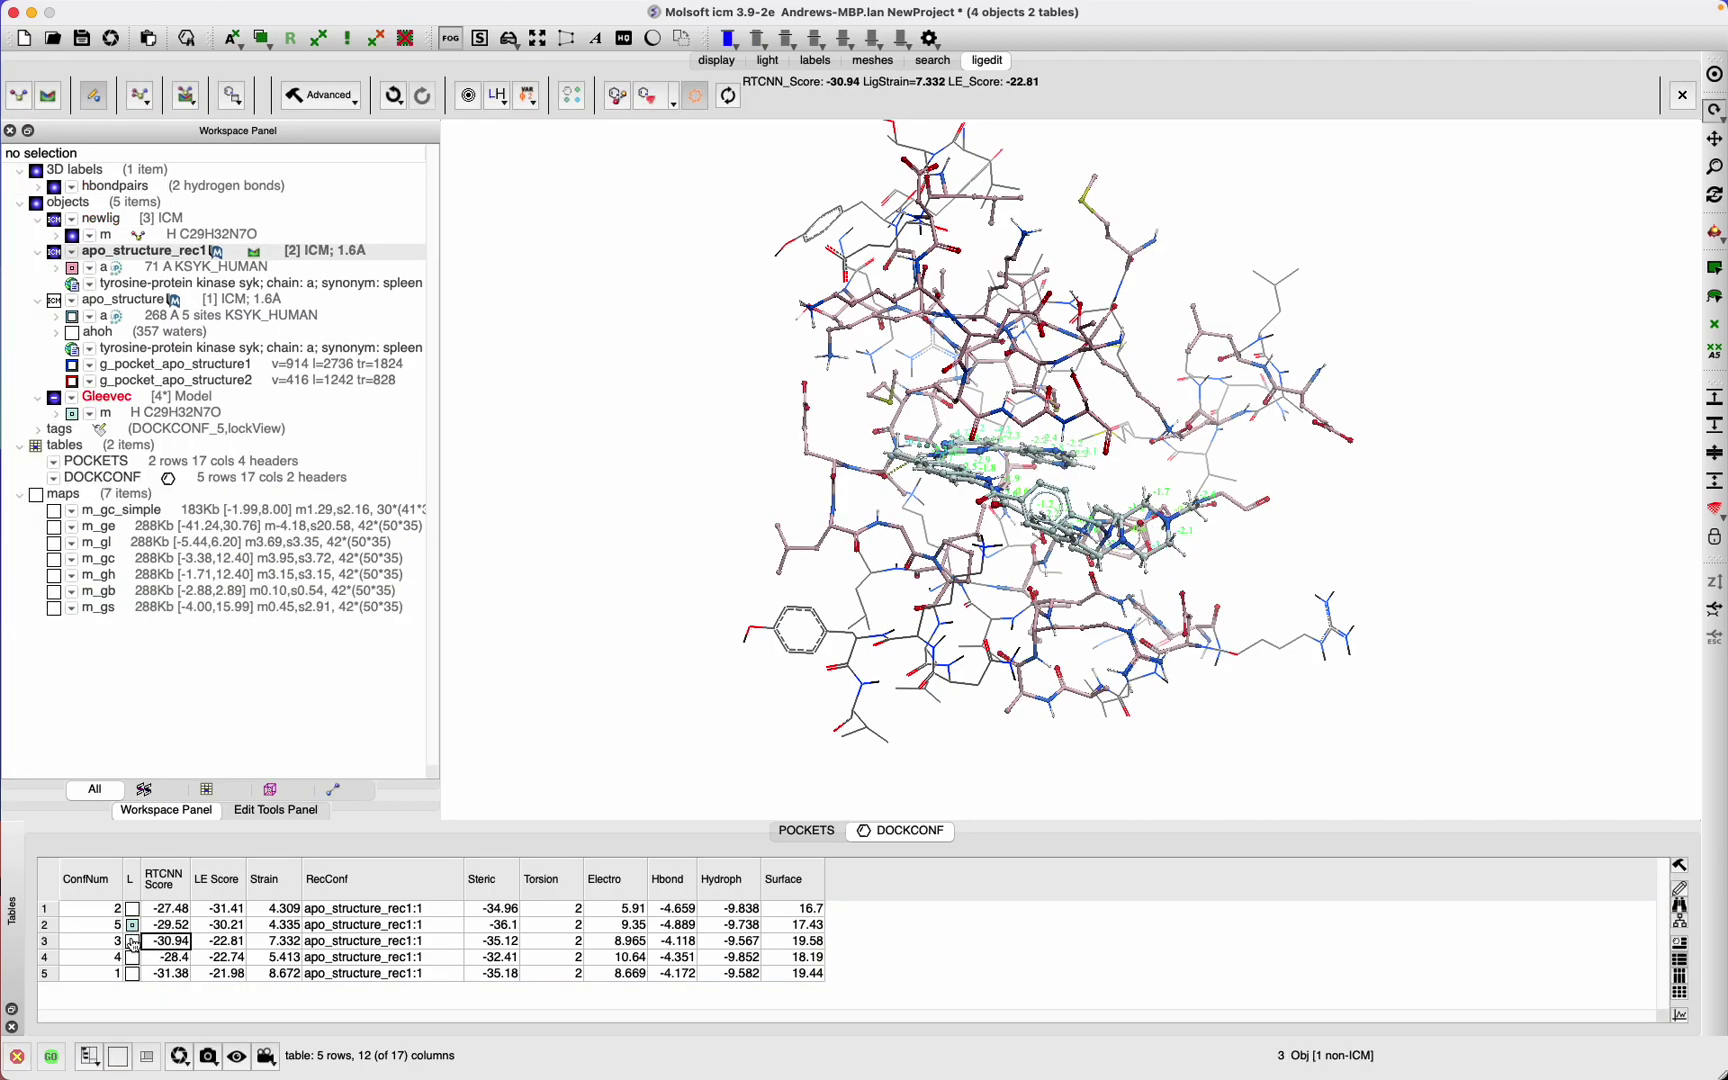
click(133, 943)
click(133, 958)
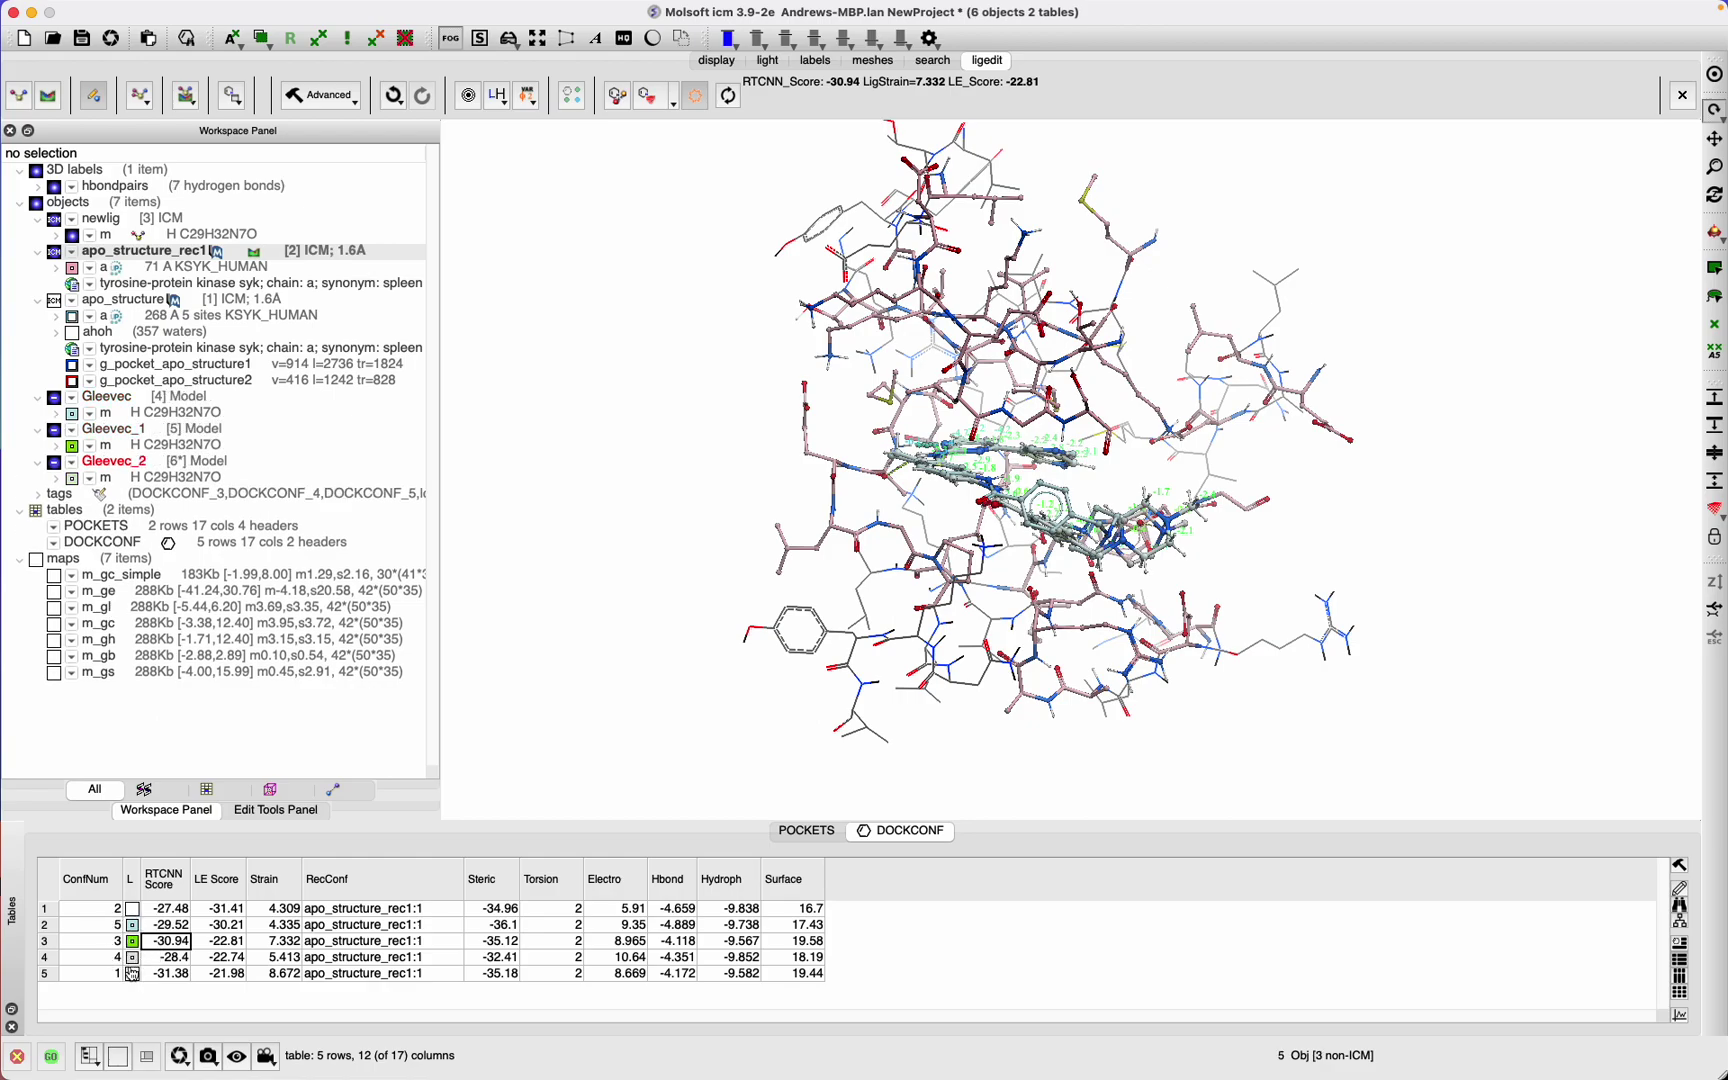
click(133, 974)
click(133, 910)
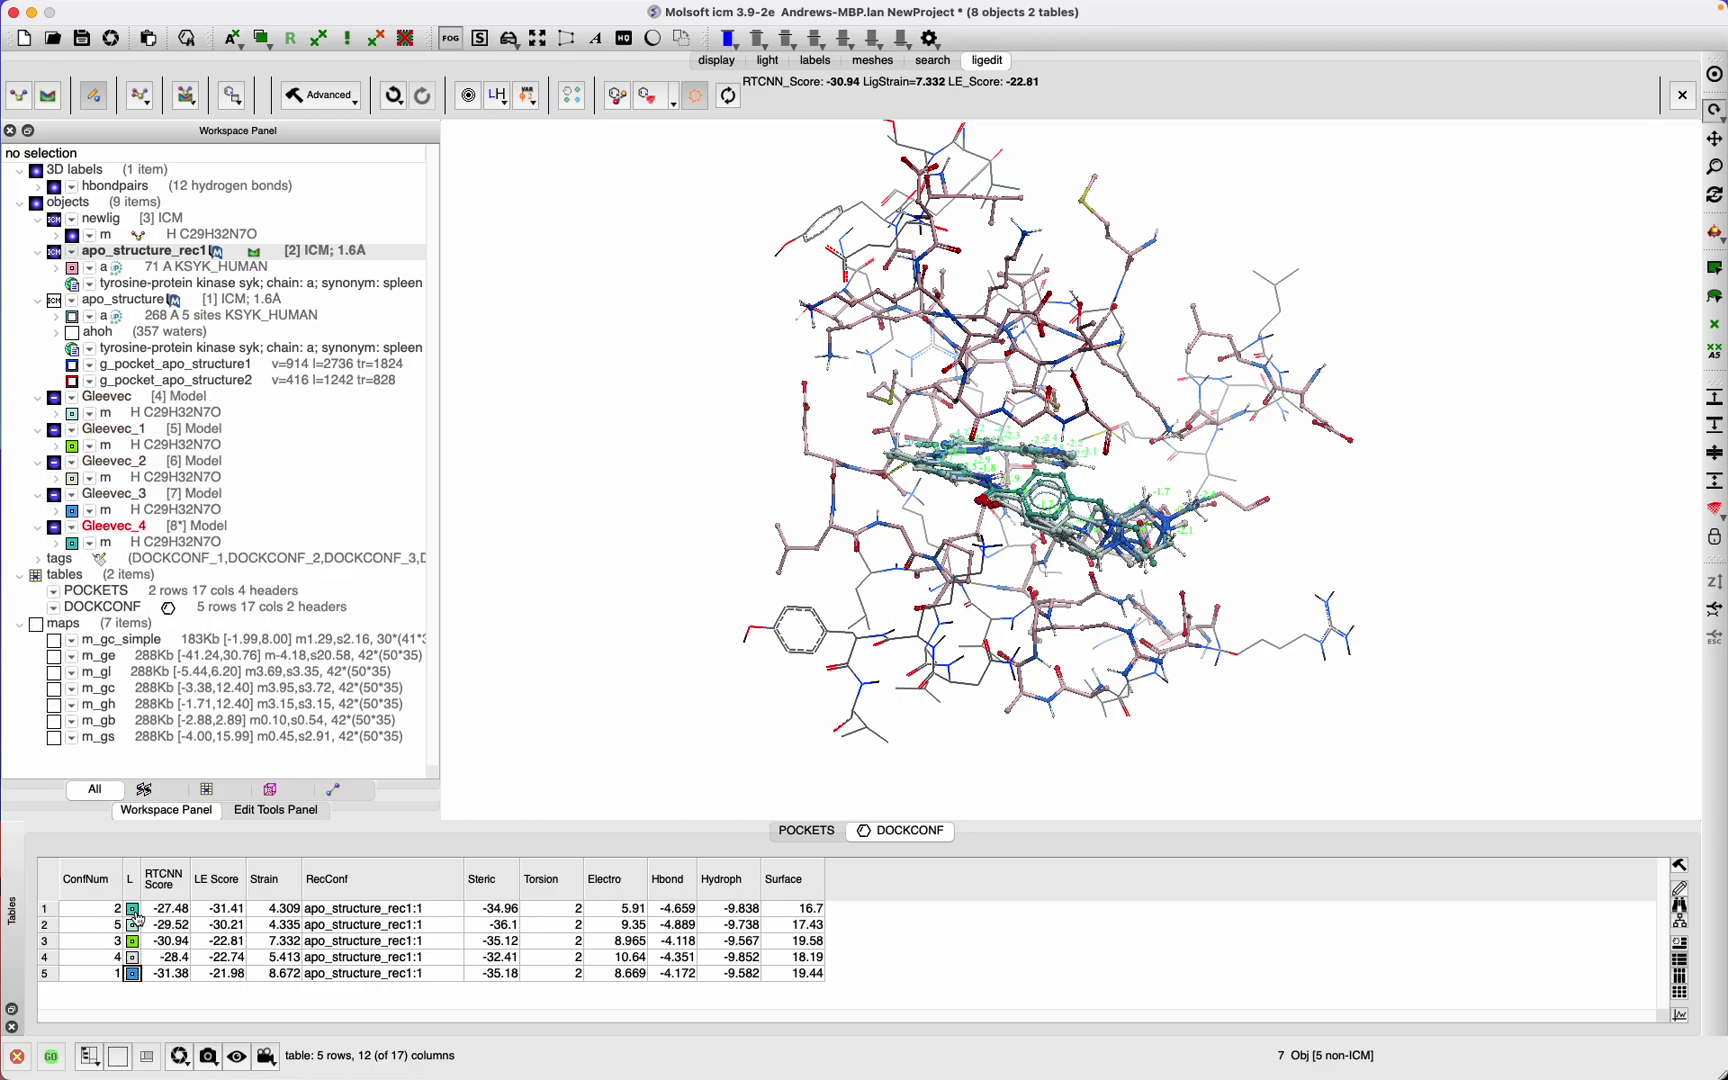
Compare the overlaid poses and settle on the top pose scoring -27.48
drag(517, 617, 663, 532)
scroll(503, 537, up, 3)
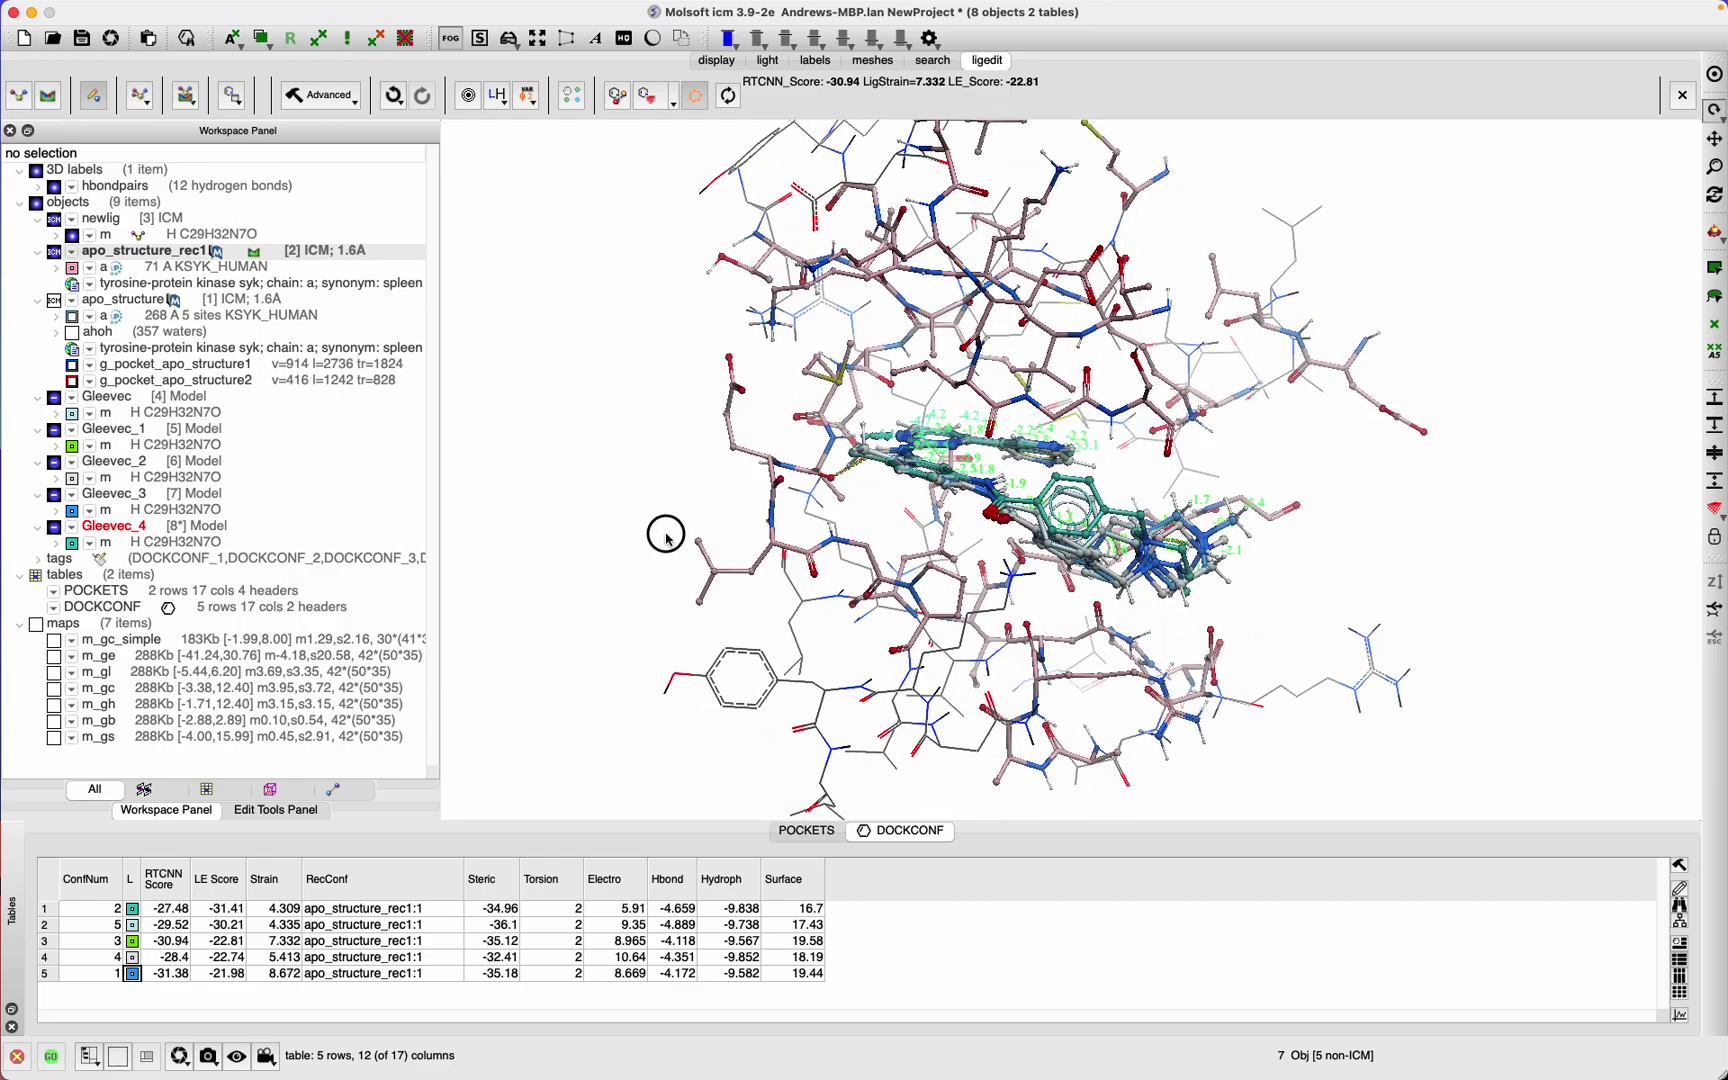
click(165, 912)
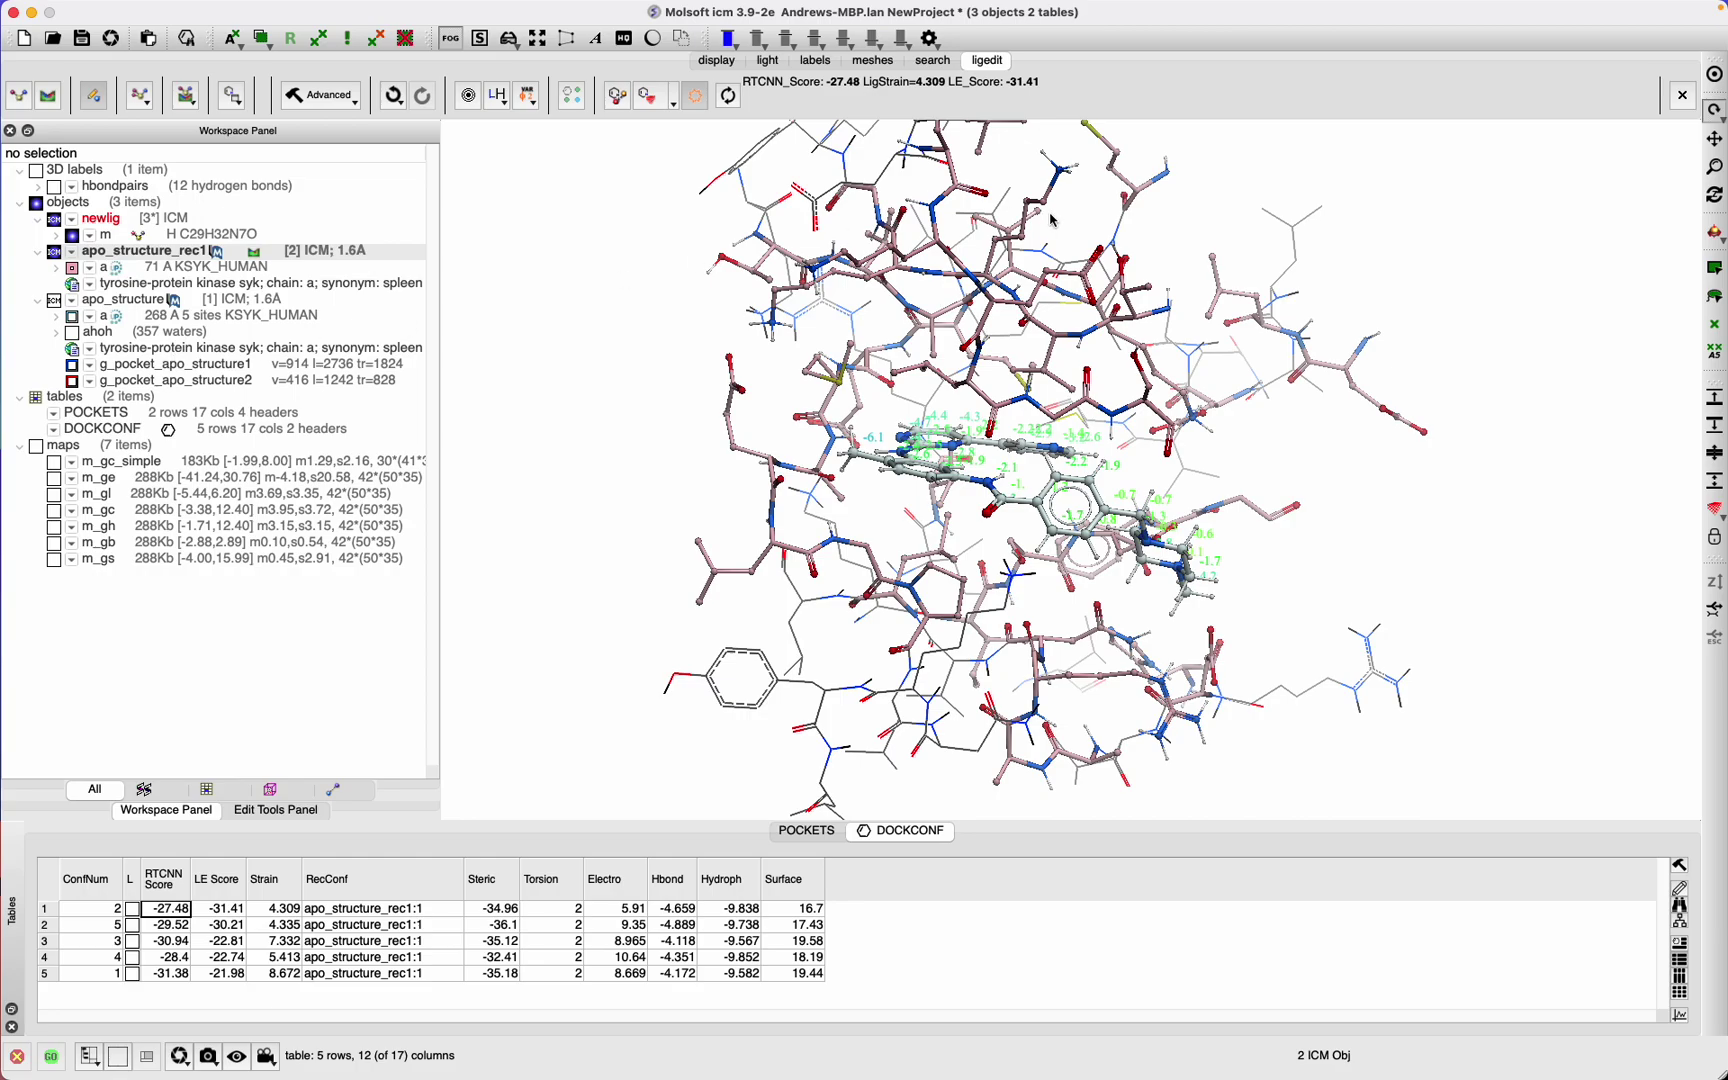
Close the ligand editor session, assembling the complex under the name dockedligand
click(1681, 100)
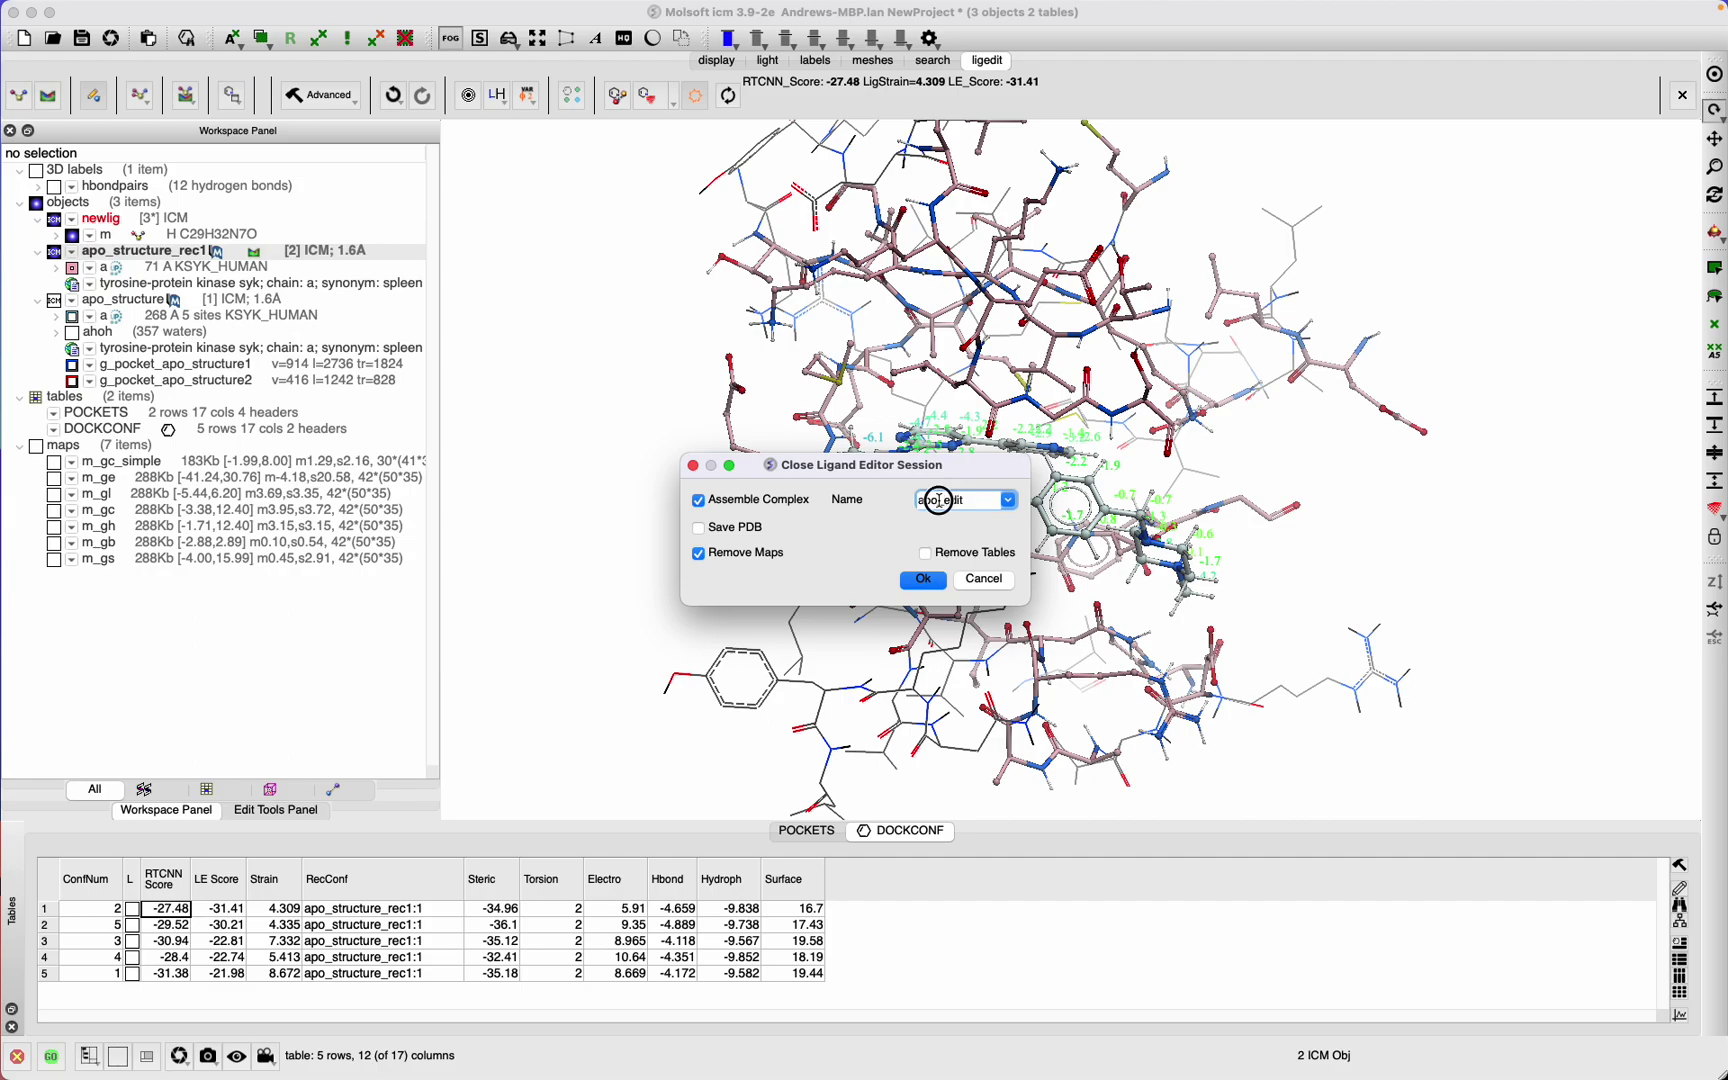
double_click(940, 500)
text(od)
click(931, 587)
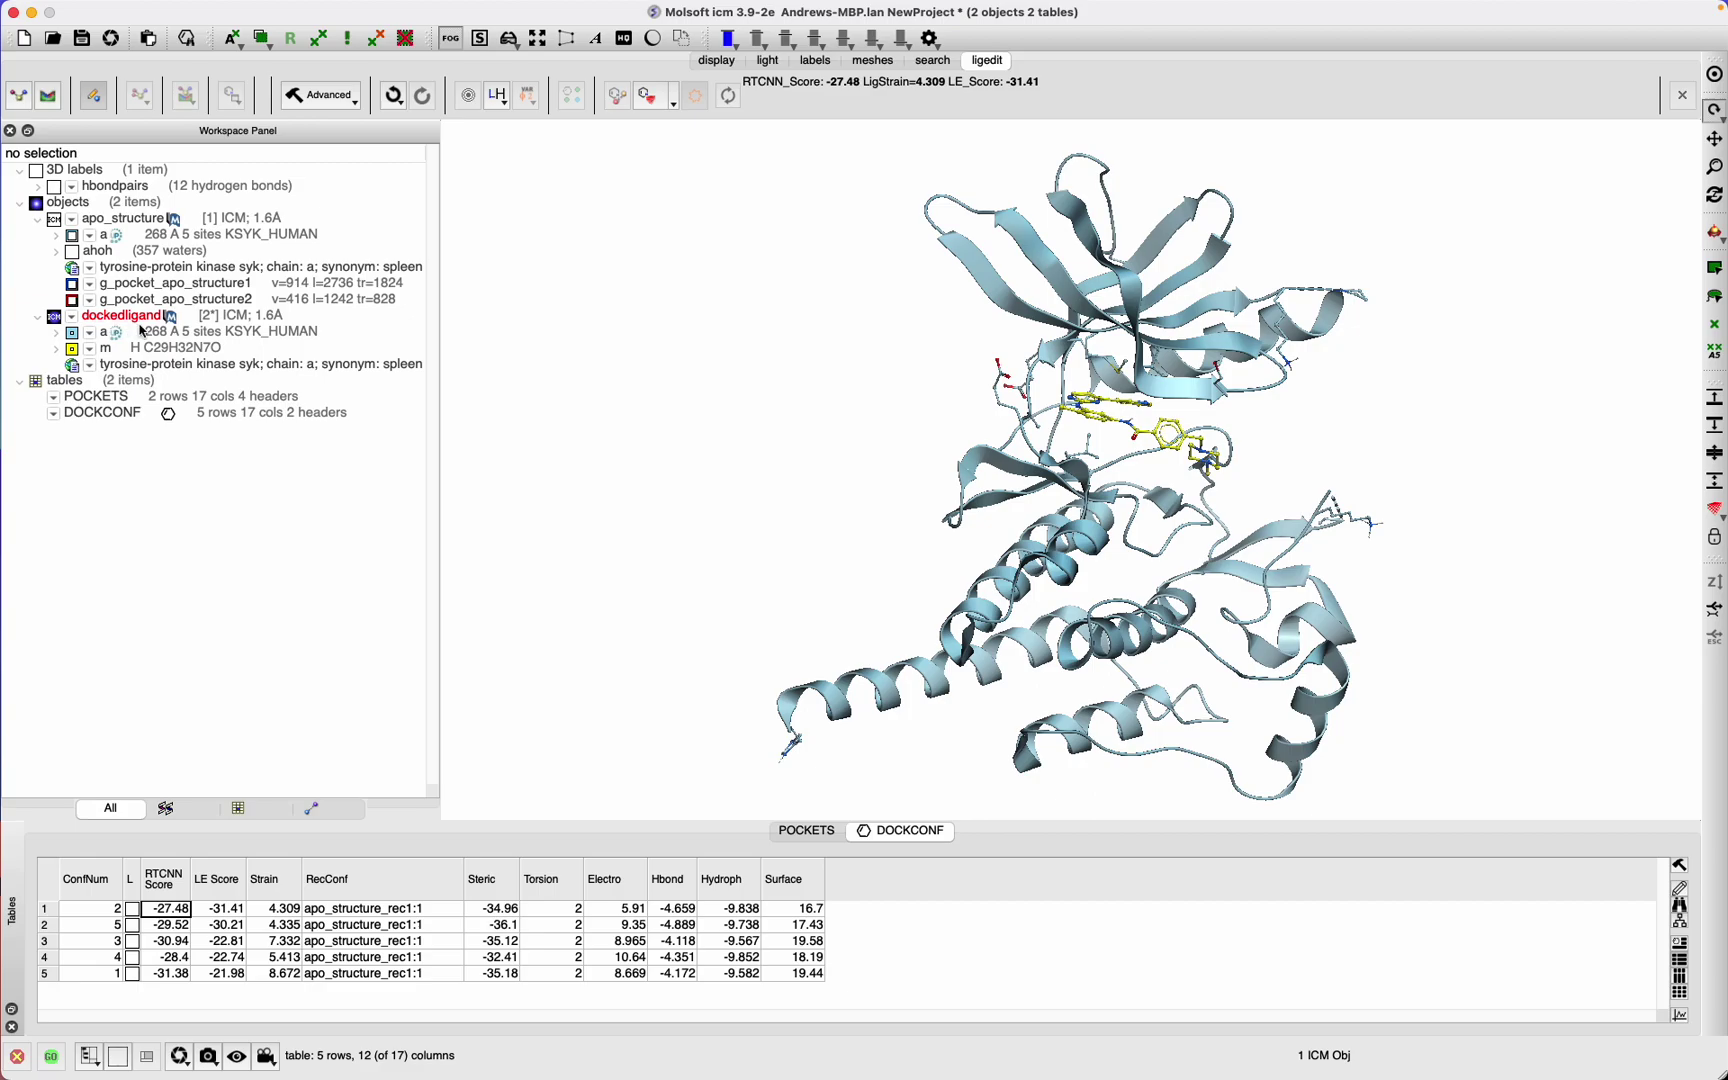
Zoom in and rotate the dockedligand complex to inspect the yellow Gleevec ligand in the kinase pocket
scroll(465, 385, up, 5)
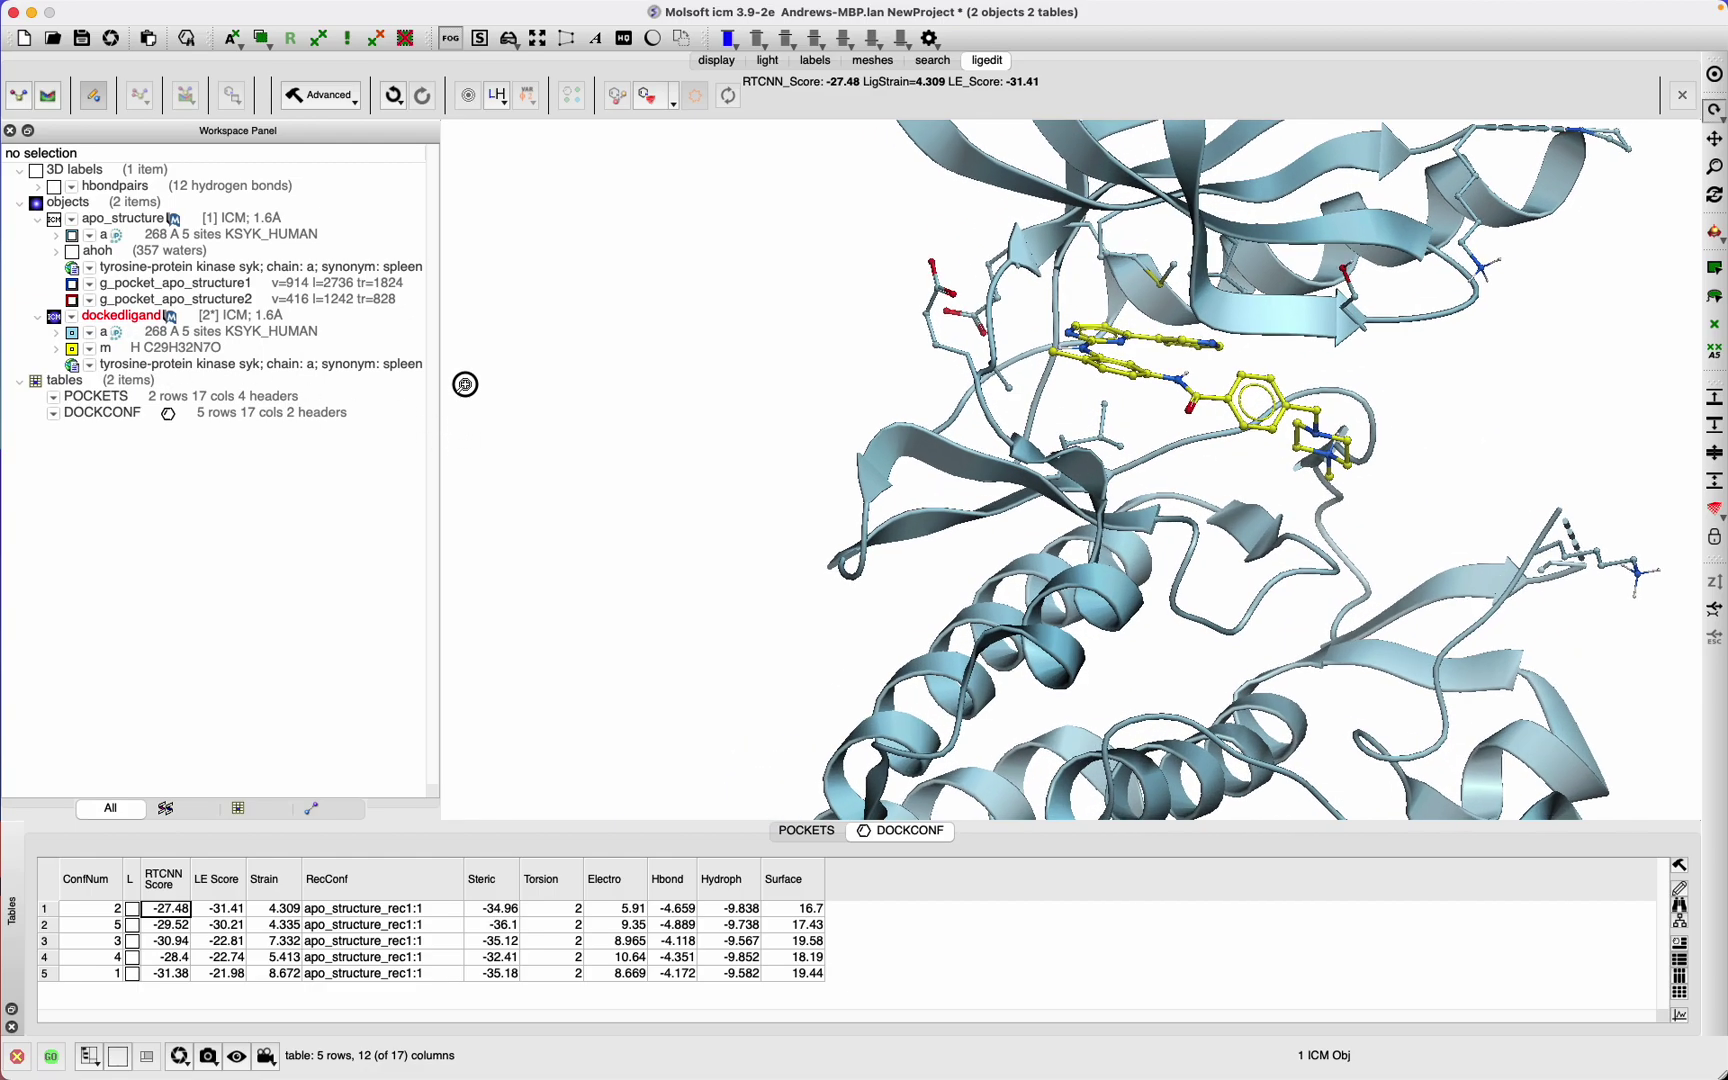
drag(465, 385, 768, 405)
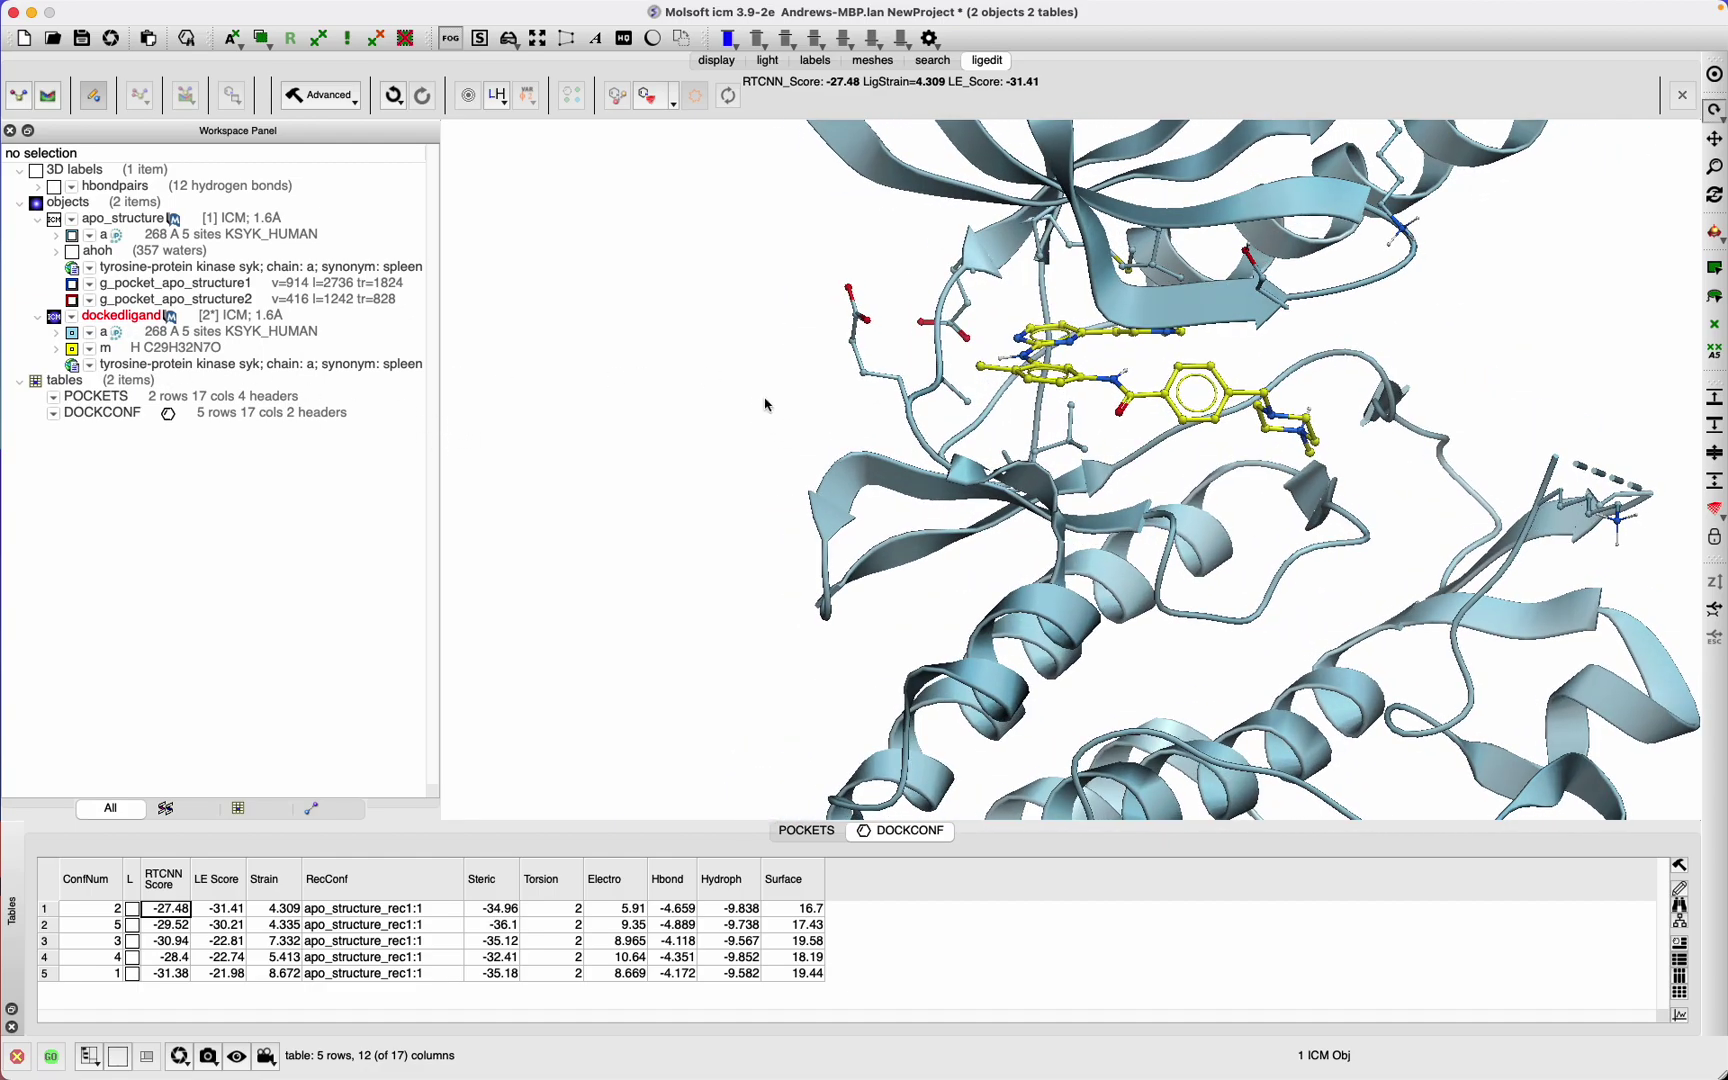